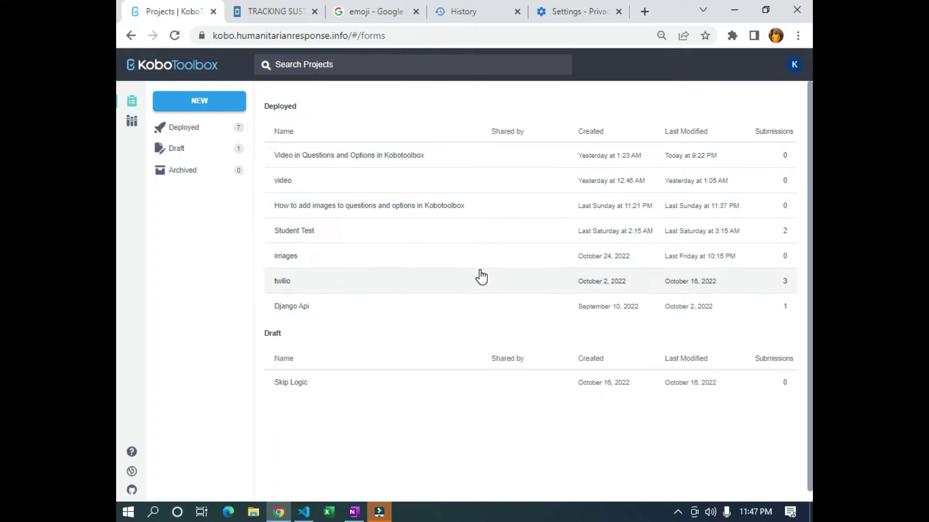
Open the SDGs indicators survey form and examine the font styling of its introduction paragraph.
left_click(242, 8)
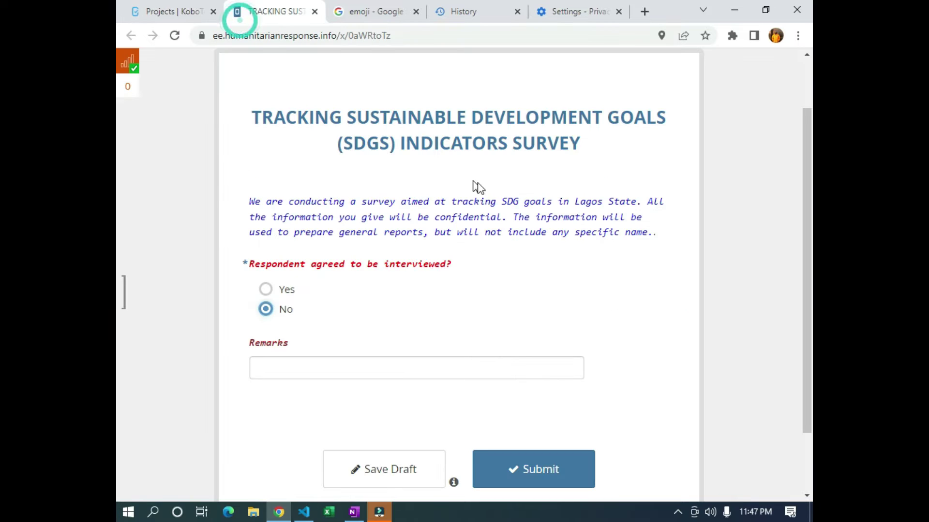
left_click(248, 203)
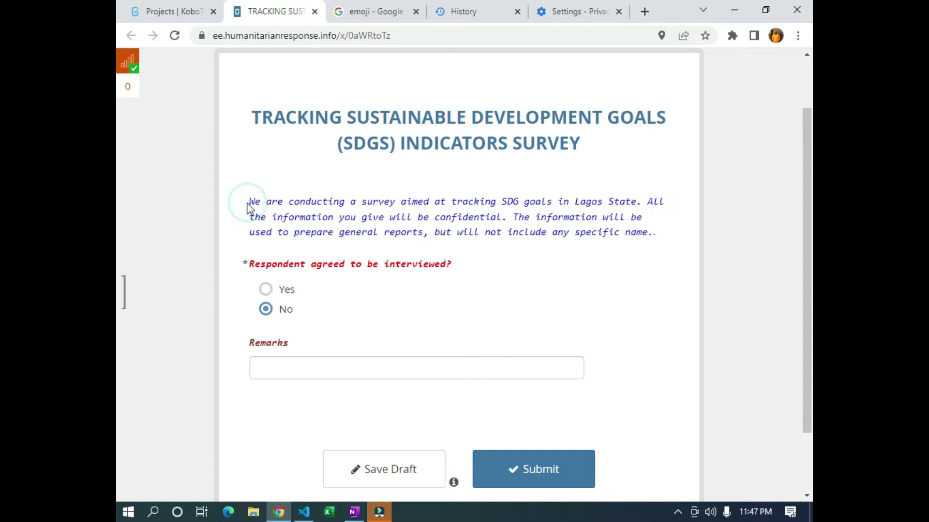
left_click_drag(247, 202, 652, 236)
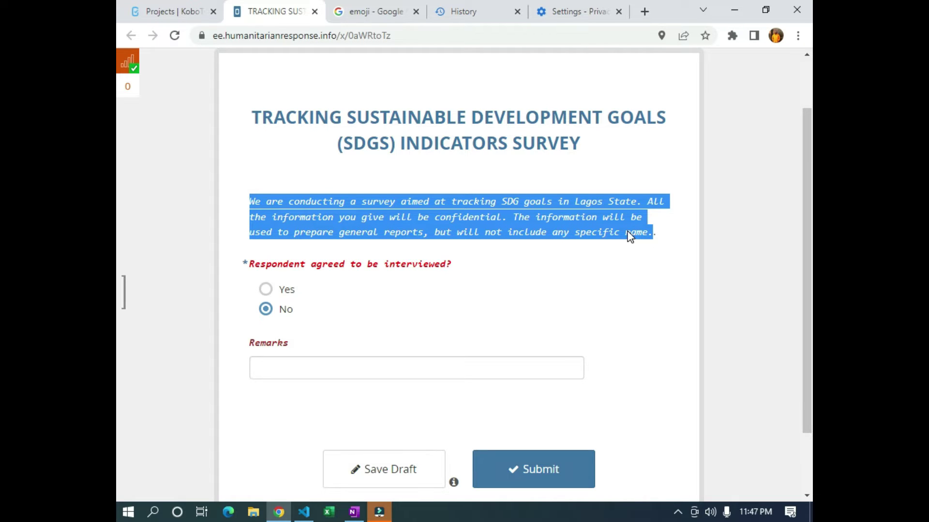
left_click(346, 201)
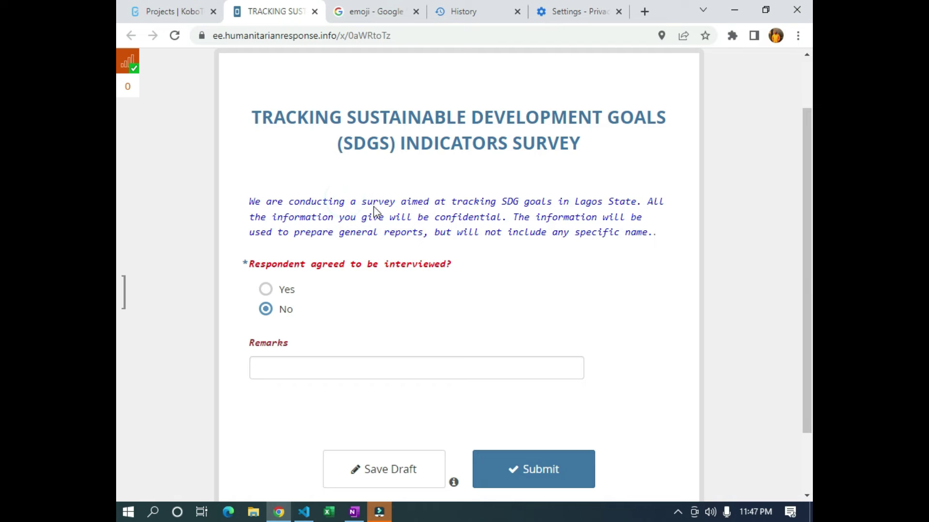
left_click_drag(260, 218, 266, 217)
Switch the interview consent answer between Yes and No to compare the styled questions each one shows.
scroll(296, 260, "down", 2)
scroll(295, 261, "up", 3)
scroll(294, 253, "down", 3)
left_click(266, 210)
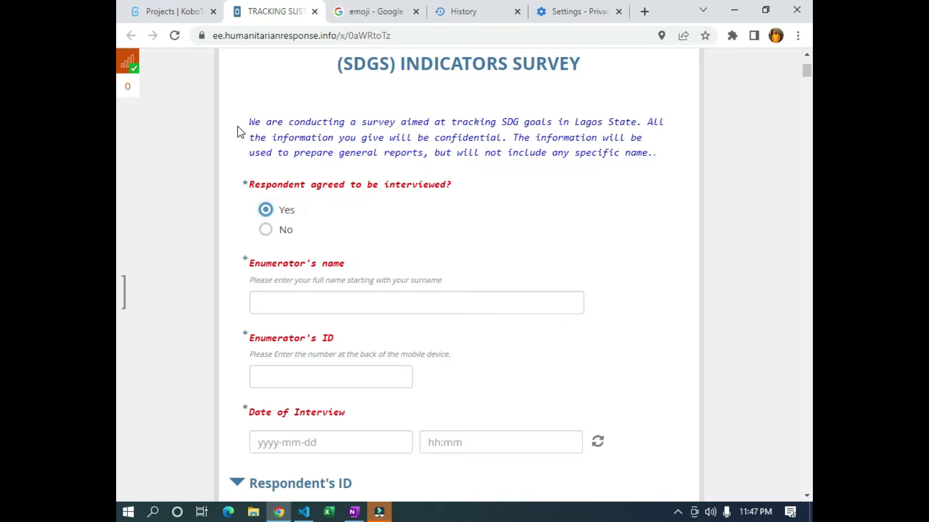
left_click_drag(238, 132, 666, 182)
left_click(485, 230)
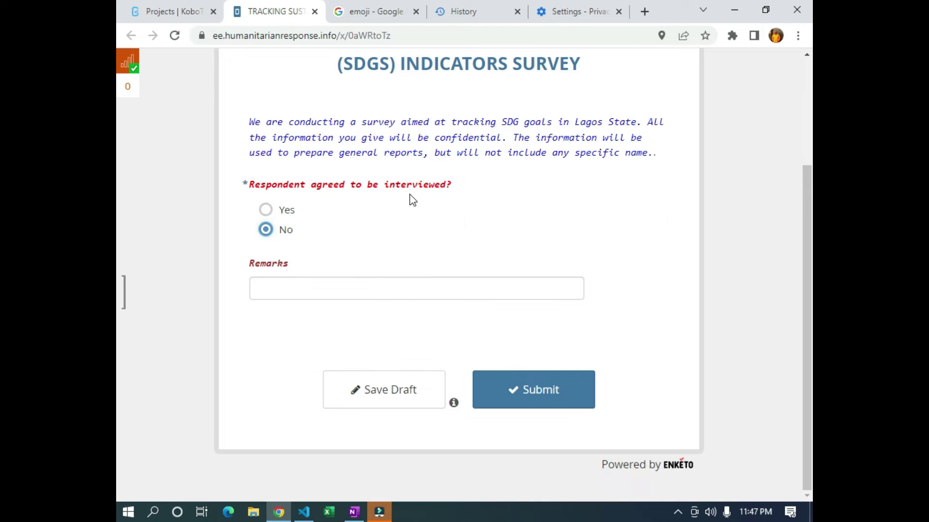
Answer Yes to the interview consent question and look through the styled questions of the whole survey.
left_click(293, 209)
scroll(312, 244, "down", 5)
scroll(311, 239, "down", 20)
scroll(312, 243, "down", 20)
scroll(312, 236, "down", 3)
scroll(312, 237, "up", 20)
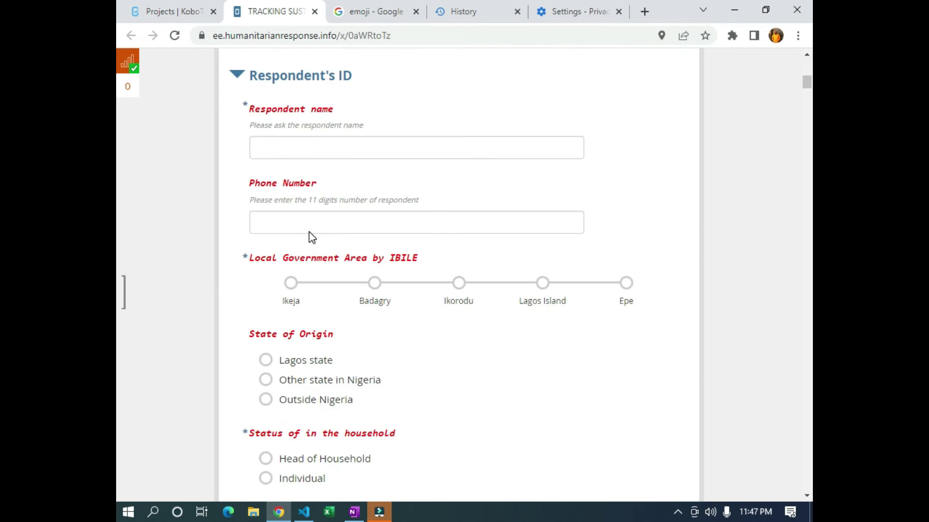
scroll(312, 237, "up", 10)
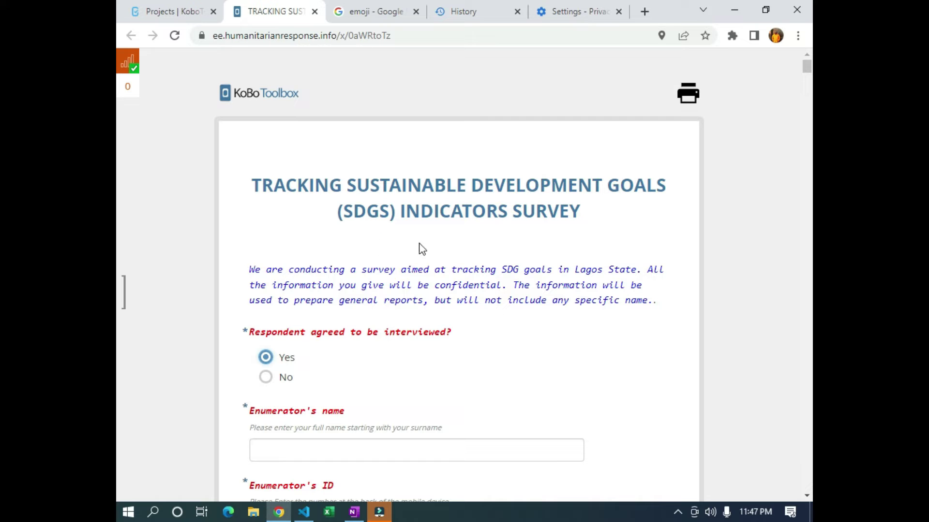
Switch to OneNote and handwrite the heading "HTML syntax" with the black pen, framed by a box.
left_click(178, 10)
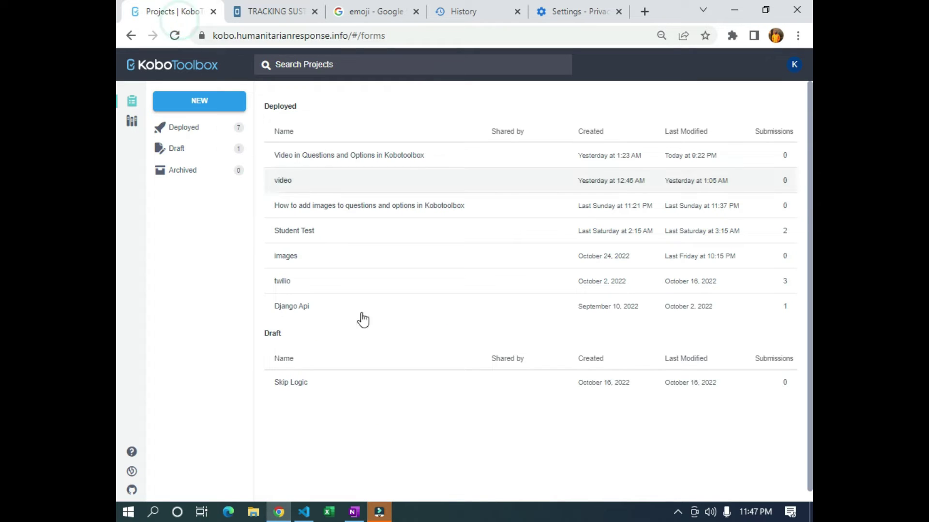
left_click(354, 512)
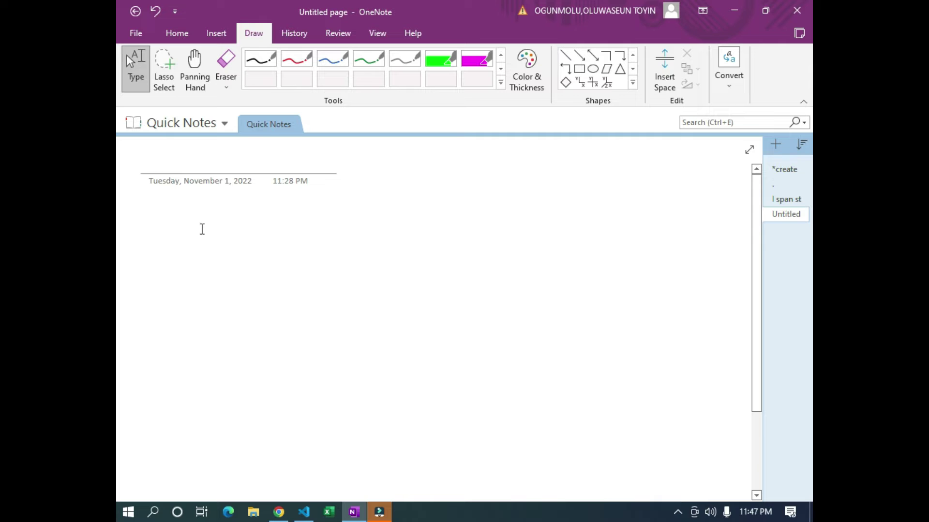
left_click(260, 59)
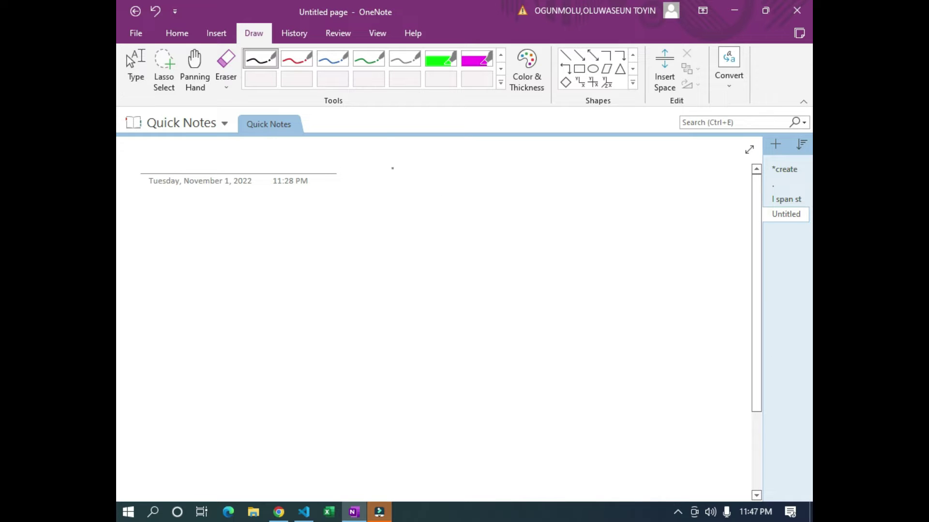
mouse_move(375, 194)
left_mouse_down()
mouse_move(357, 194)
mouse_move(566, 215)
left_mouse_up()
mouse_move(332, 202)
left_mouse_down()
mouse_move(569, 221)
mouse_move(465, 185)
mouse_move(361, 181)
left_mouse_up()
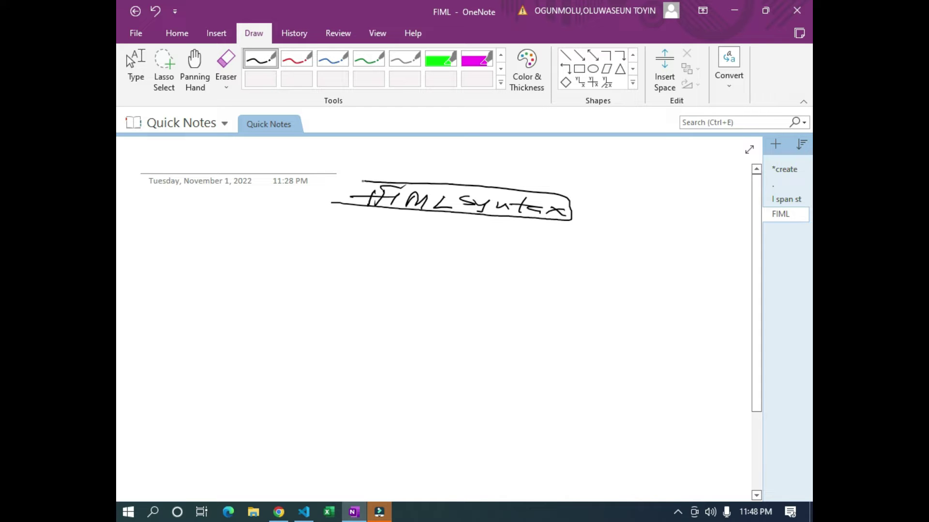
left_click(400, 203)
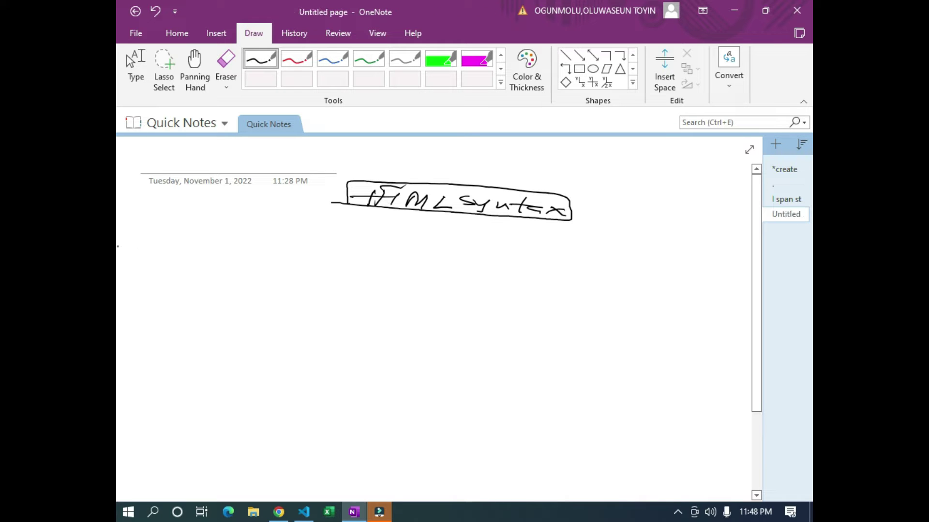
Handwrite the opening tag <span style="color:red;"> below the boxed heading.
mouse_move(147, 251)
left_mouse_down()
mouse_move(147, 262)
mouse_move(156, 260)
left_mouse_up()
mouse_move(176, 252)
left_mouse_down()
mouse_move(256, 267)
mouse_move(306, 259)
mouse_move(389, 267)
left_mouse_up()
left_click(226, 261)
left_click(292, 261)
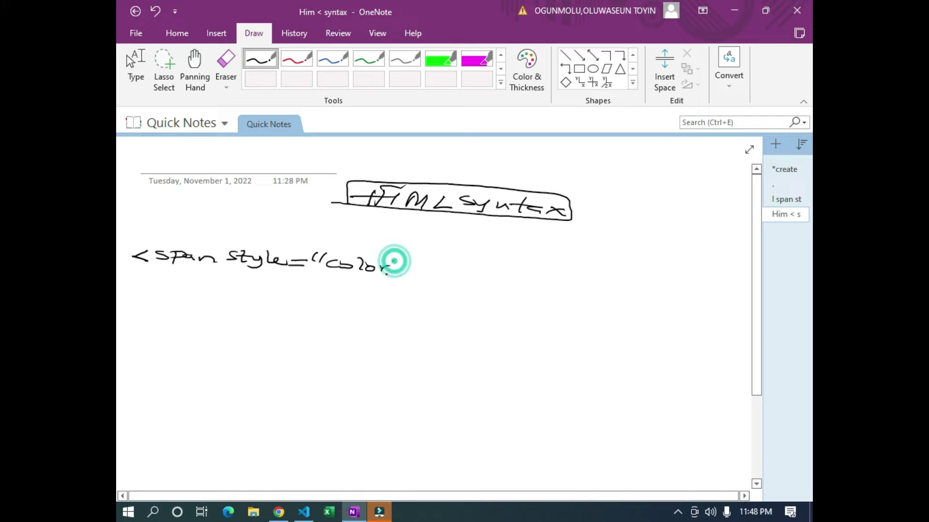
right_click(394, 262)
left_click(409, 264)
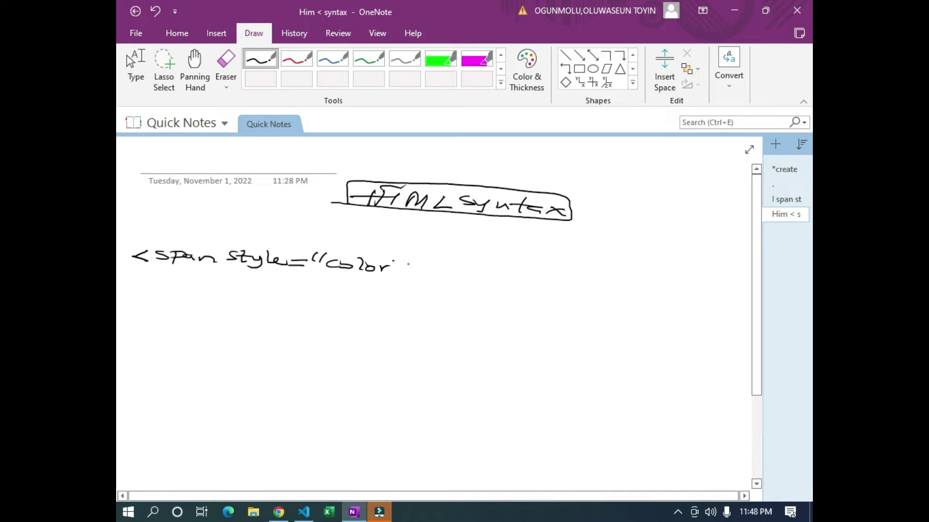
mouse_move(394, 263)
left_mouse_down()
mouse_move(396, 271)
mouse_move(440, 264)
mouse_move(452, 276)
left_mouse_up()
left_click(456, 264)
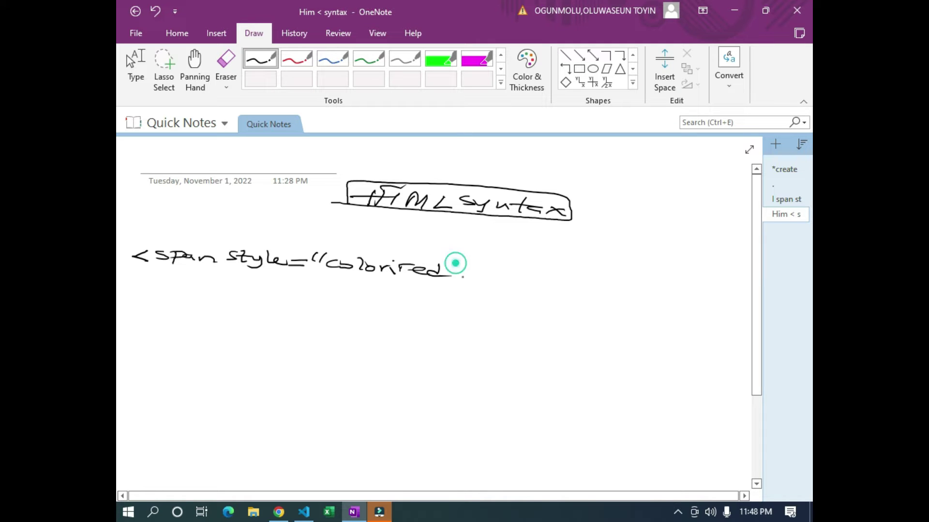
mouse_move(456, 273)
left_mouse_down()
mouse_move(448, 282)
mouse_move(476, 264)
left_mouse_up()
left_click_drag(473, 269, 476, 281)
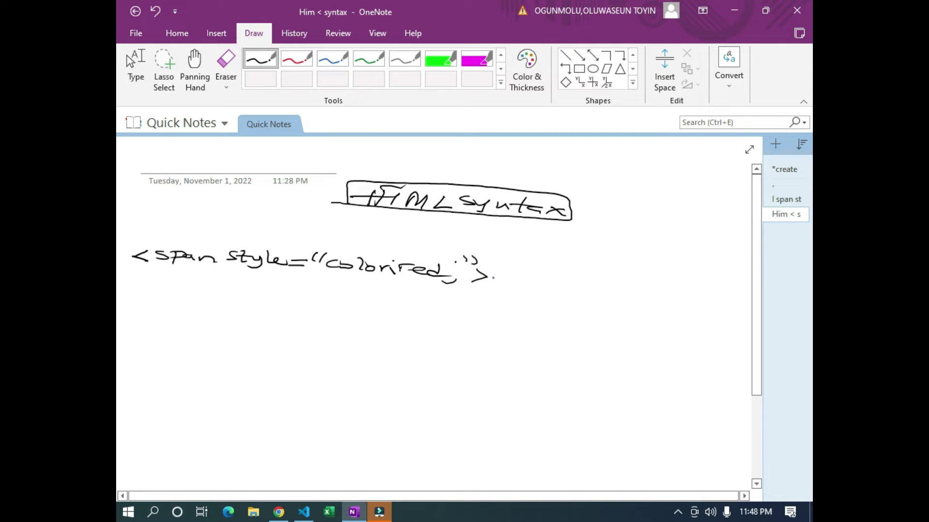
Complete the handwritten span line with "text"</span> and draw a box around the whole line.
left_click_drag(498, 263, 503, 269)
left_click_drag(503, 272, 506, 287)
mouse_move(496, 277)
left_mouse_down()
mouse_move(538, 288)
mouse_move(565, 277)
mouse_move(581, 291)
mouse_move(636, 290)
mouse_move(628, 292)
mouse_move(671, 301)
left_mouse_up()
left_click(574, 285)
left_click(656, 299)
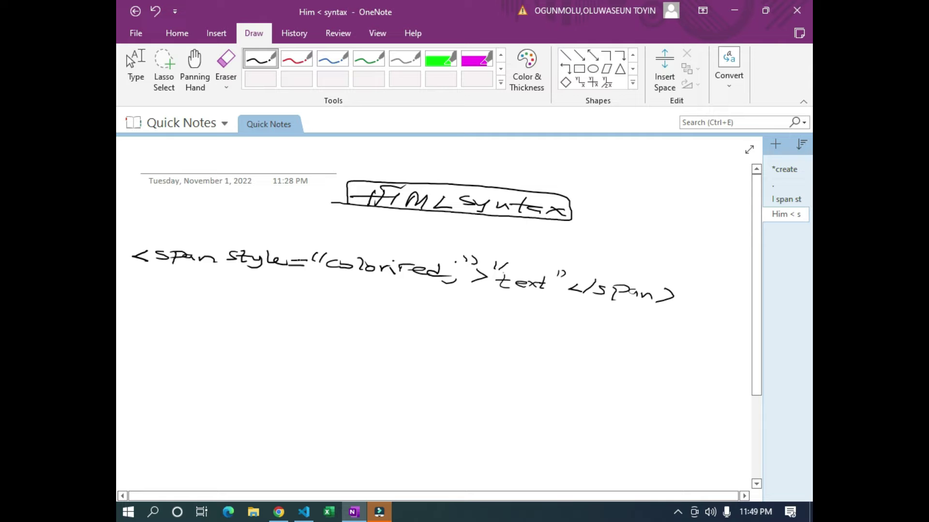
mouse_move(131, 273)
left_mouse_down()
mouse_move(575, 306)
mouse_move(698, 296)
mouse_move(542, 260)
mouse_move(282, 236)
mouse_move(135, 234)
mouse_move(129, 269)
left_mouse_up()
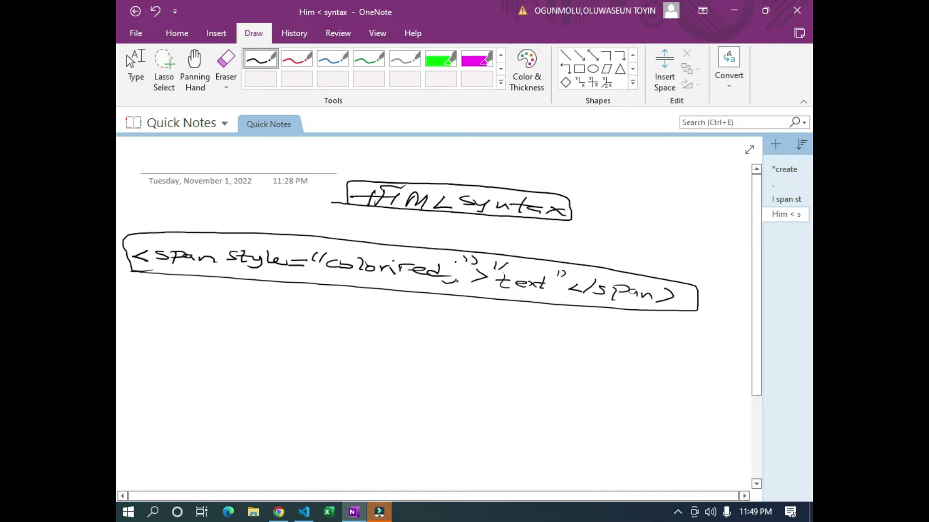
Touch up the semicolon in the span line and handwrite "font-style: Italic" beneath the box.
left_click(455, 263)
left_click(456, 281)
mouse_move(309, 292)
left_mouse_down()
mouse_move(320, 305)
mouse_move(290, 301)
left_mouse_up()
left_click_drag(319, 302, 363, 315)
mouse_move(354, 307)
left_mouse_down()
mouse_move(390, 306)
mouse_move(426, 327)
mouse_move(422, 308)
mouse_move(468, 325)
left_mouse_up()
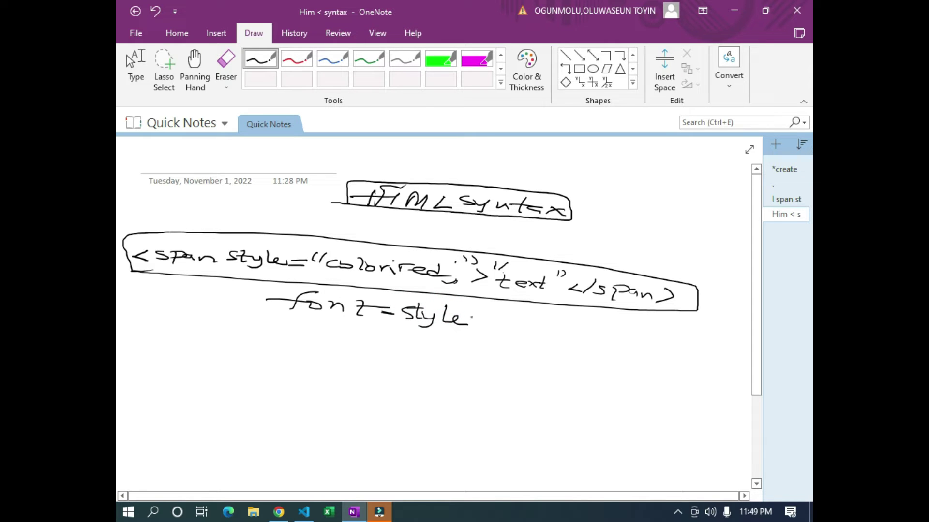
left_click(480, 312)
left_click(477, 326)
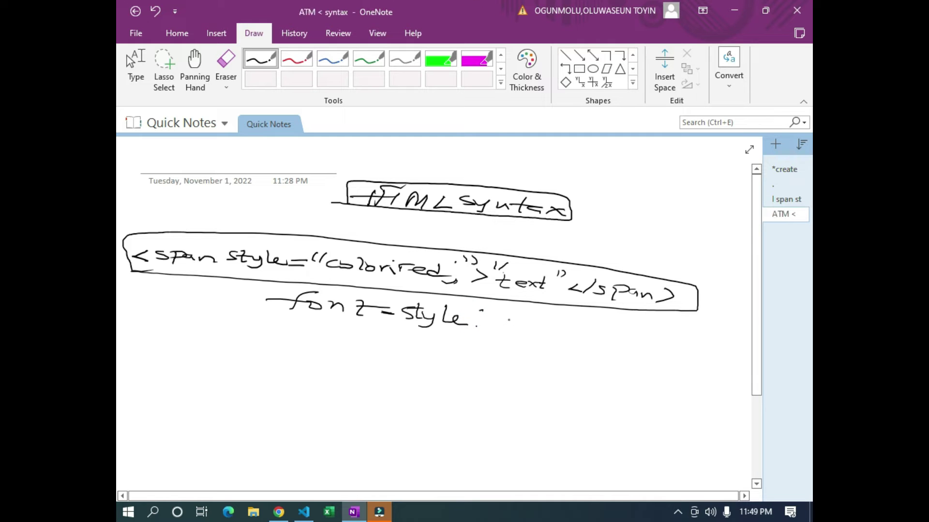
mouse_move(494, 316)
left_mouse_down()
mouse_move(492, 330)
mouse_move(513, 324)
mouse_move(552, 337)
left_mouse_up()
left_click(552, 337)
left_click_drag(569, 330, 567, 339)
left_click(554, 319)
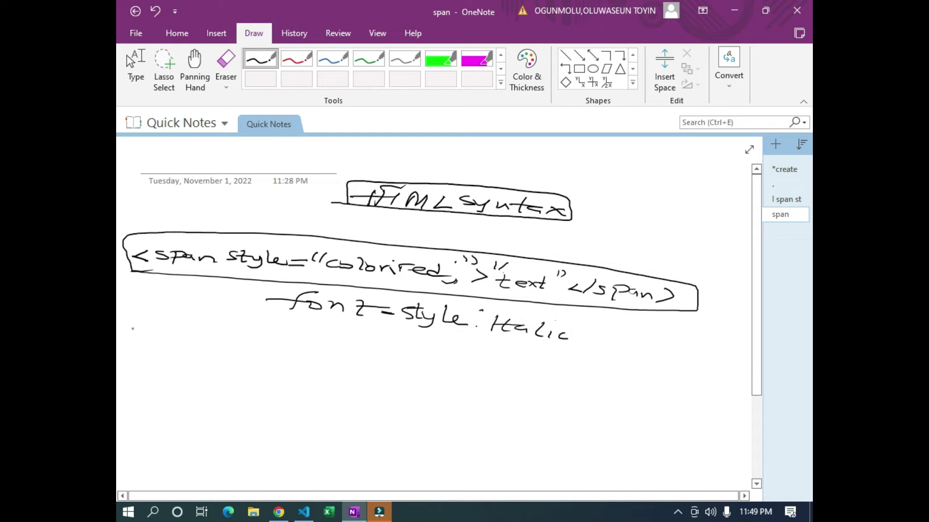
Handwrite "font-family: Monospace" below the font-style line.
mouse_move(290, 323)
left_mouse_down()
mouse_move(261, 341)
mouse_move(285, 339)
mouse_move(263, 332)
left_mouse_up()
mouse_move(293, 333)
left_mouse_down()
mouse_move(314, 344)
mouse_move(373, 337)
mouse_move(342, 346)
mouse_move(380, 353)
mouse_move(415, 349)
mouse_move(420, 355)
mouse_move(404, 366)
left_mouse_up()
left_click(340, 340)
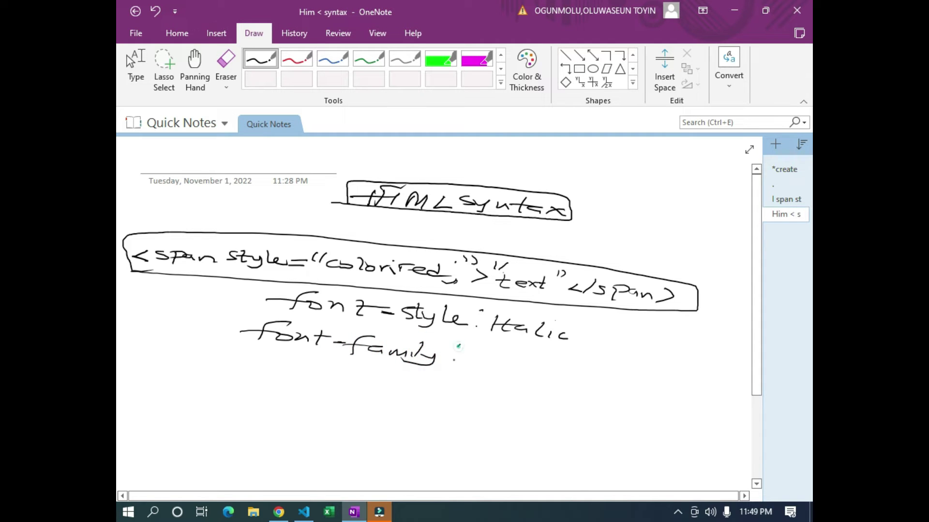
left_click(452, 360)
left_click(468, 354)
mouse_move(465, 364)
left_mouse_down()
mouse_move(473, 352)
mouse_move(487, 363)
mouse_move(542, 362)
mouse_move(563, 376)
mouse_move(618, 373)
left_mouse_up()
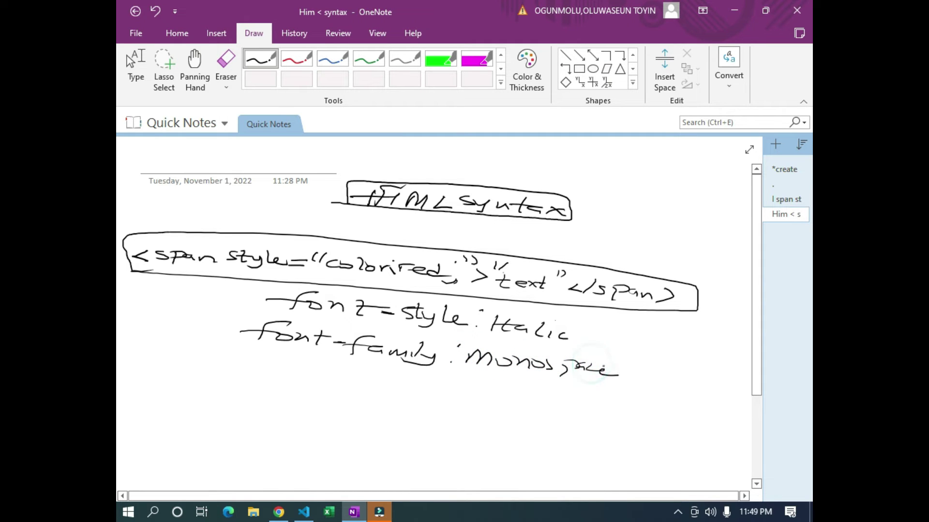
Handwrite the additional font family examples "Bell MT" and "Cursive" below Monospace.
mouse_move(464, 372)
left_mouse_down()
mouse_move(468, 388)
mouse_move(489, 385)
left_mouse_up()
left_click_drag(490, 382, 527, 394)
mouse_move(532, 372)
left_mouse_down()
mouse_move(537, 394)
mouse_move(561, 384)
mouse_move(586, 400)
mouse_move(603, 383)
left_mouse_up()
left_click_drag(471, 402, 580, 425)
left_click(556, 405)
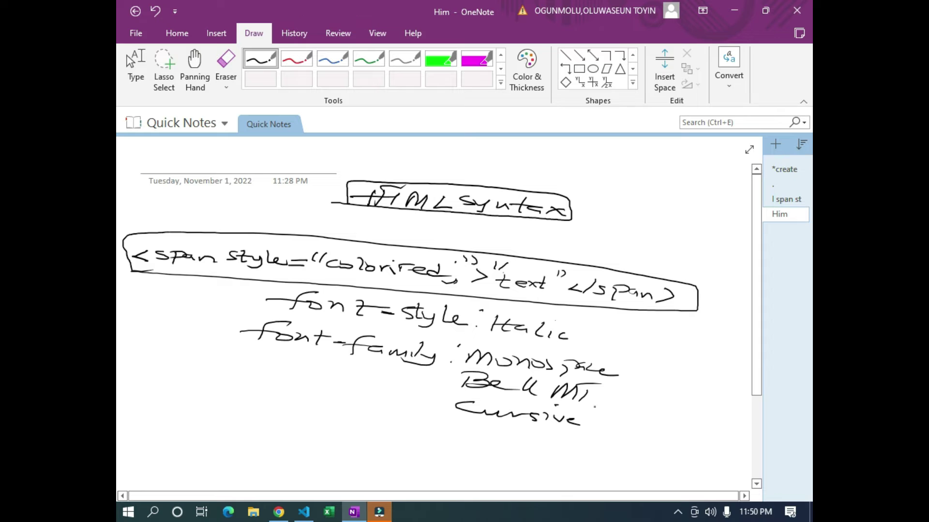
Switch back to KoboToolbox and start a new project built from scratch, named "Font Style".
key("alt+Tab")
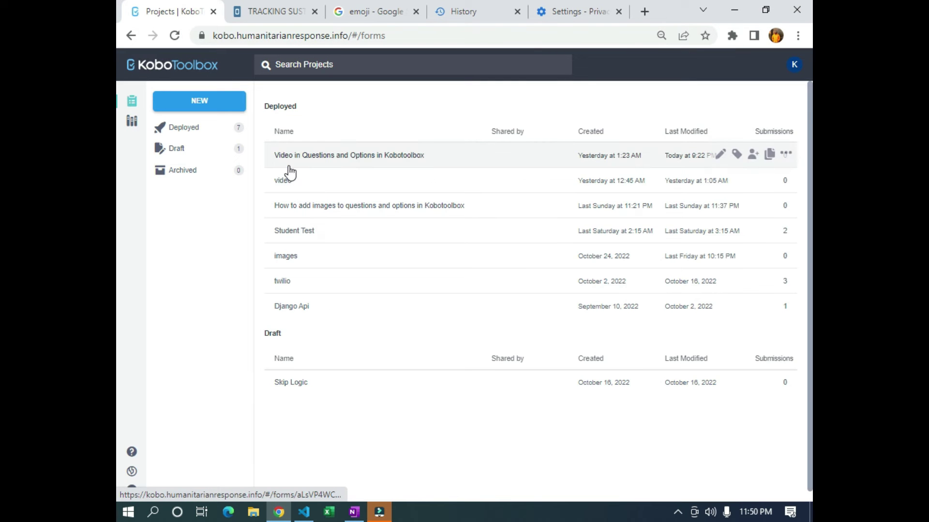
left_click(216, 108)
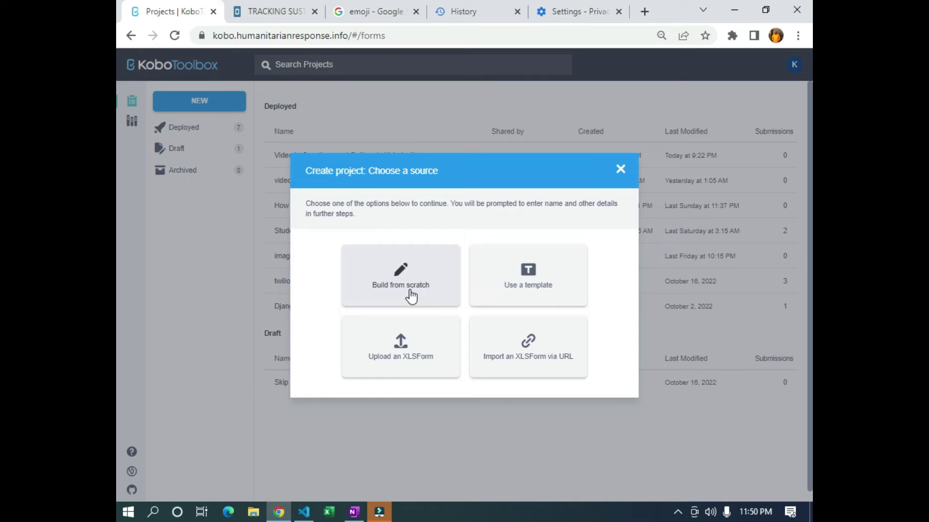
left_click(411, 296)
left_click(368, 226)
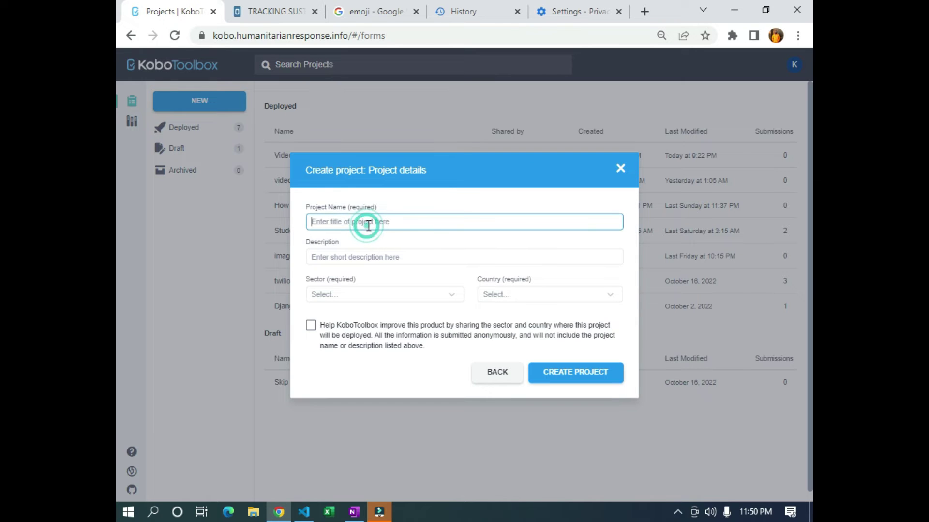
type("Fo")
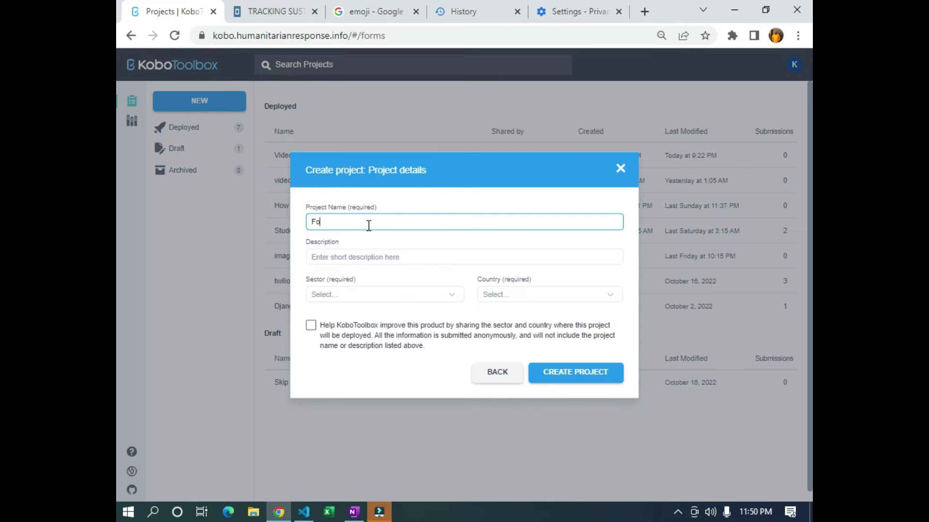
type("nt Style")
Set the sector to Other and the country to Nigeria, and create the project.
left_click(402, 295)
type("other")
left_click(356, 312)
left_click(488, 296)
type("nigera")
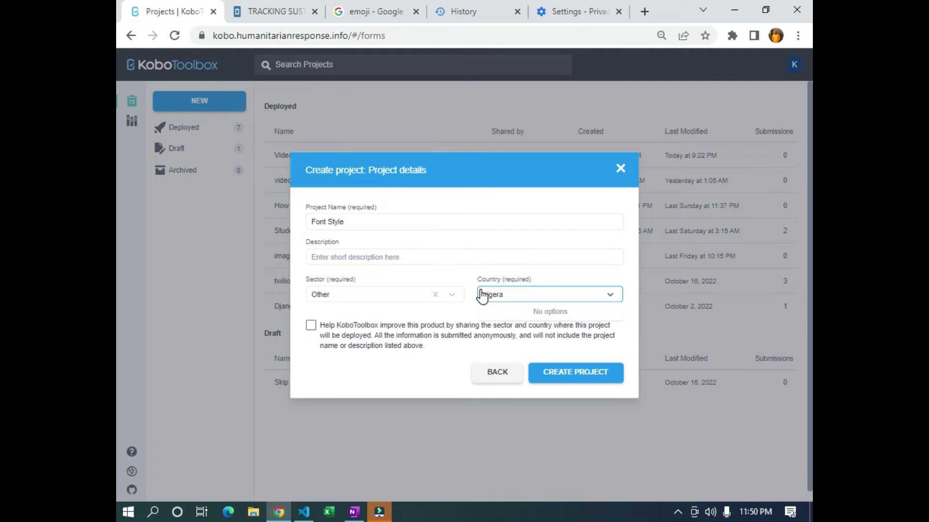
key("BackSpace")
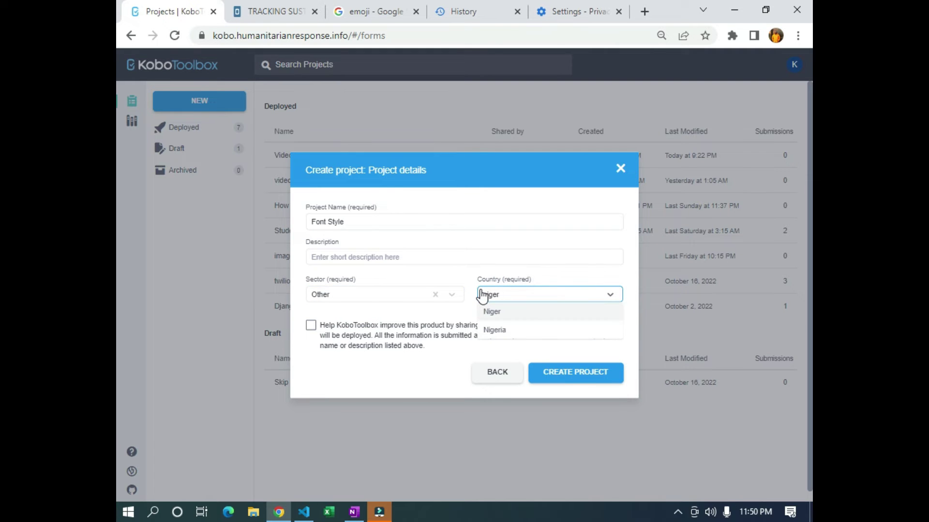
left_click(514, 325)
left_click(600, 378)
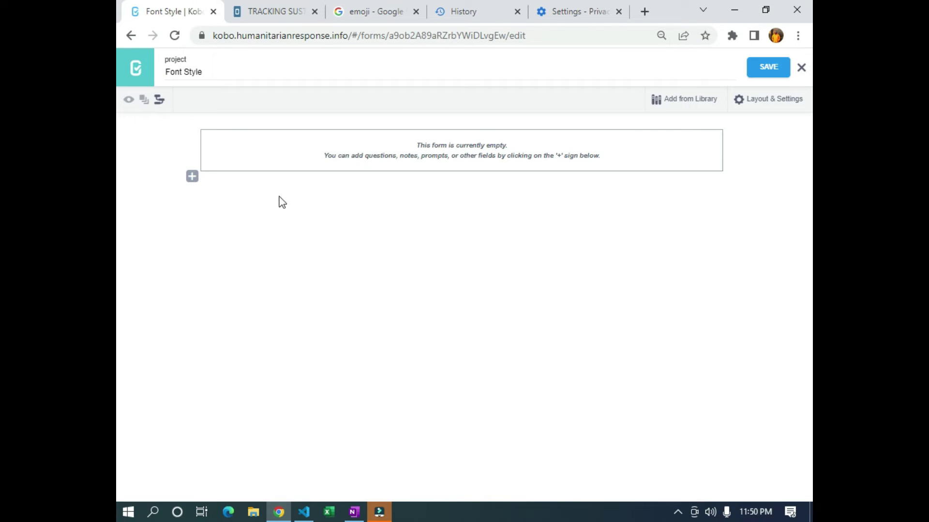
Add a first form question reading "We are conducting a survey aimed at tracking SDG Goals in Africa.".
left_click(192, 177)
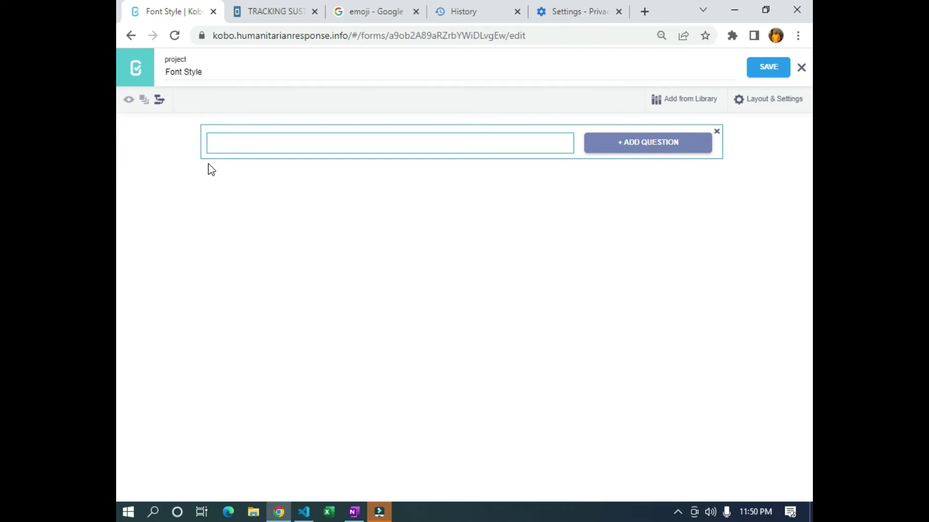
type("We are conducting a survey")
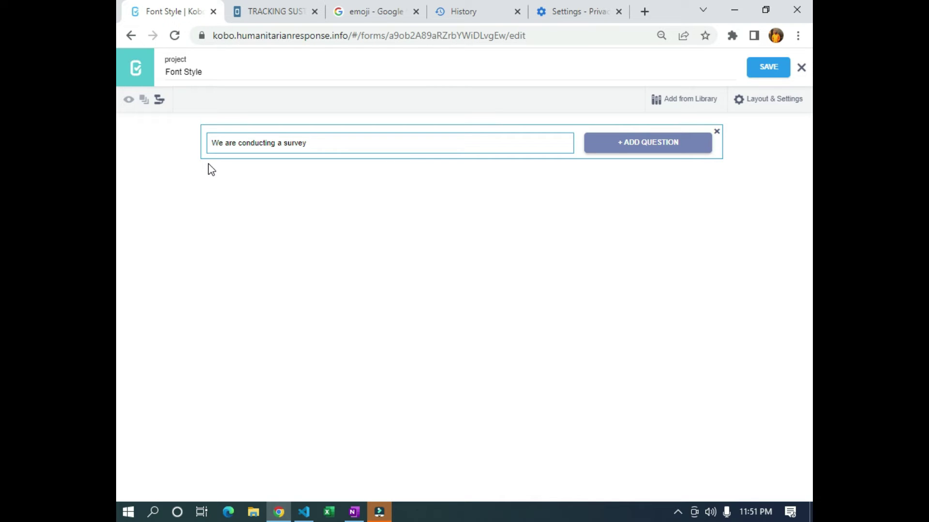
type(" aimed ")
type("at as")
type("tracking s")
type("u")
key("BackSpace")
key("BackSpace")
type("SDG ")
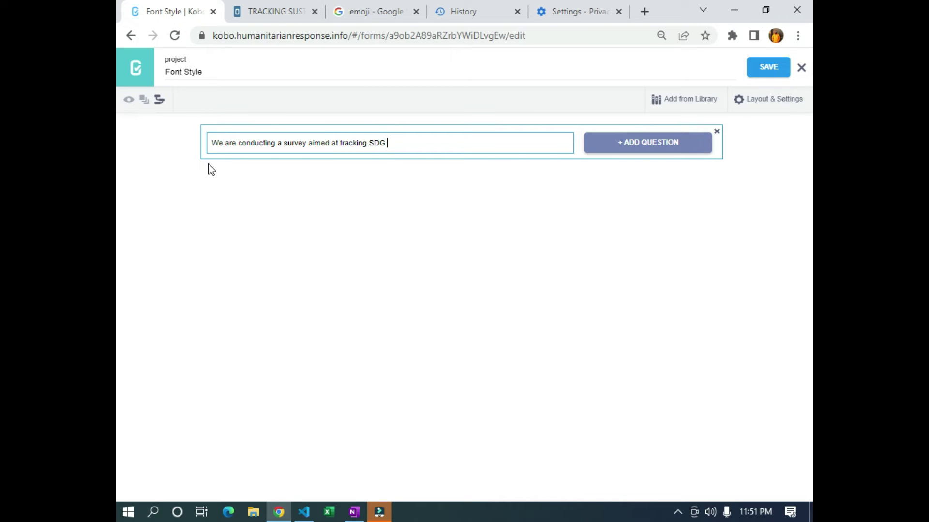
type("Goals in")
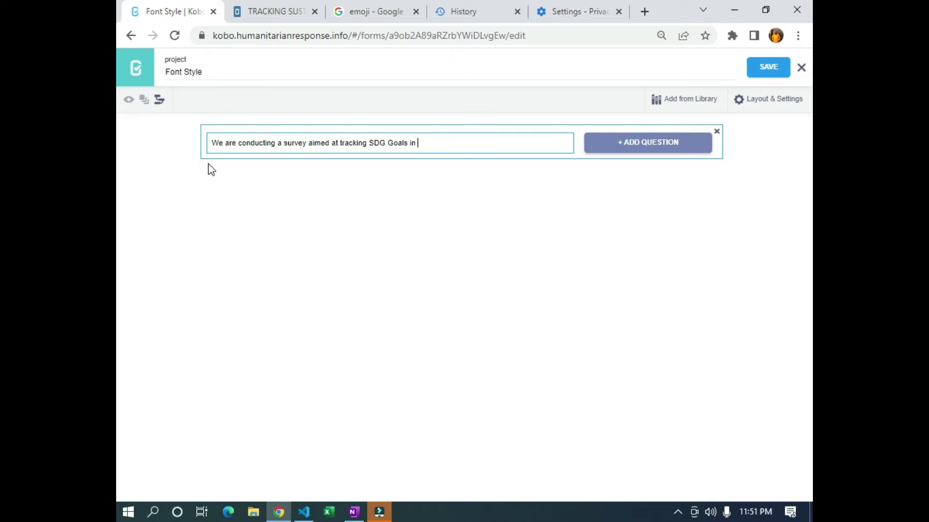
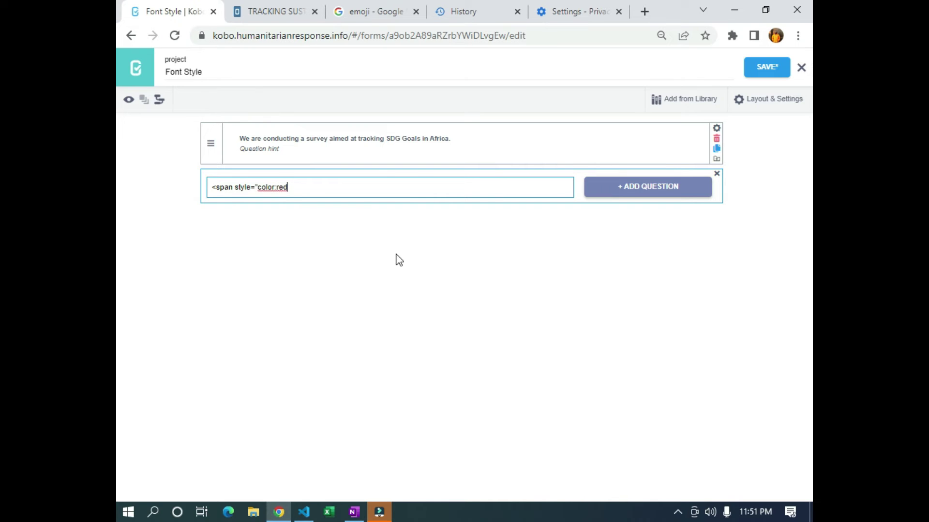
Write the second question's text as <span style="color:red;">"Sample 😋"</span>, copying the emoji from the Get Emoji result in the open Google search.
type(";")
type("\">\"Sample")
left_click(366, 12)
left_click(197, 183)
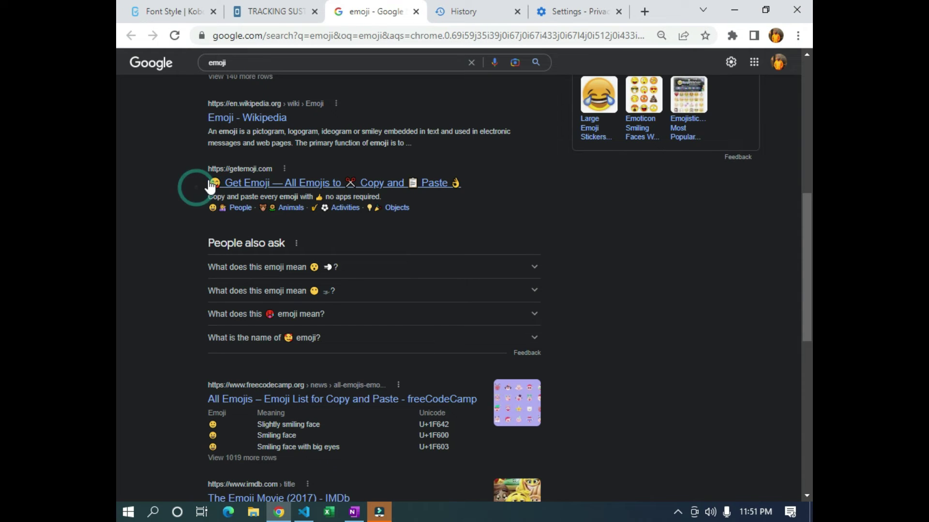
left_click_drag(201, 179, 220, 189)
key("ctrl+c")
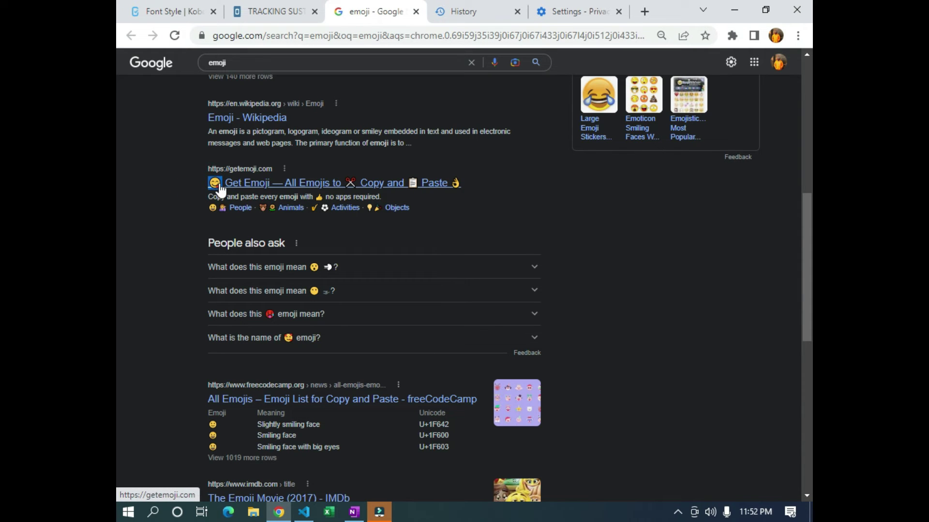
left_click(188, 11)
key("ctrl+v")
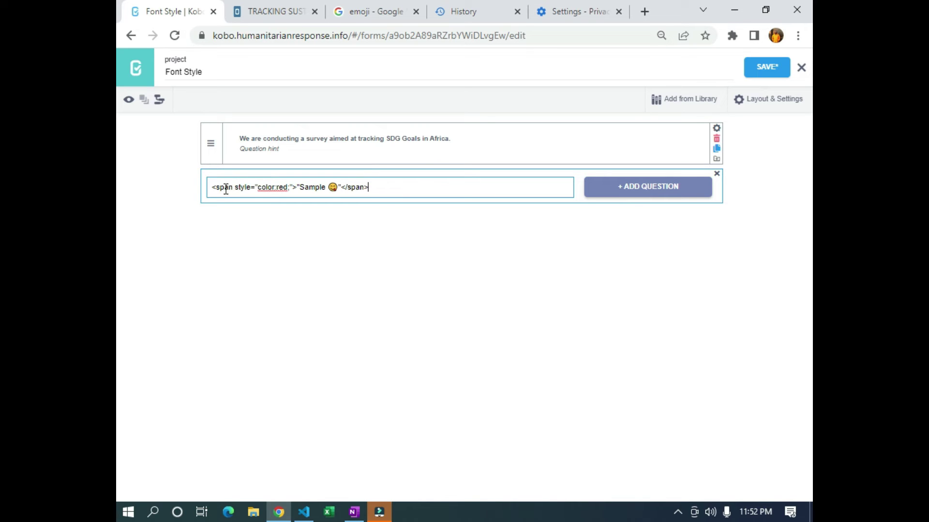
left_click_drag(258, 187, 292, 182)
left_click_drag(341, 188, 299, 188)
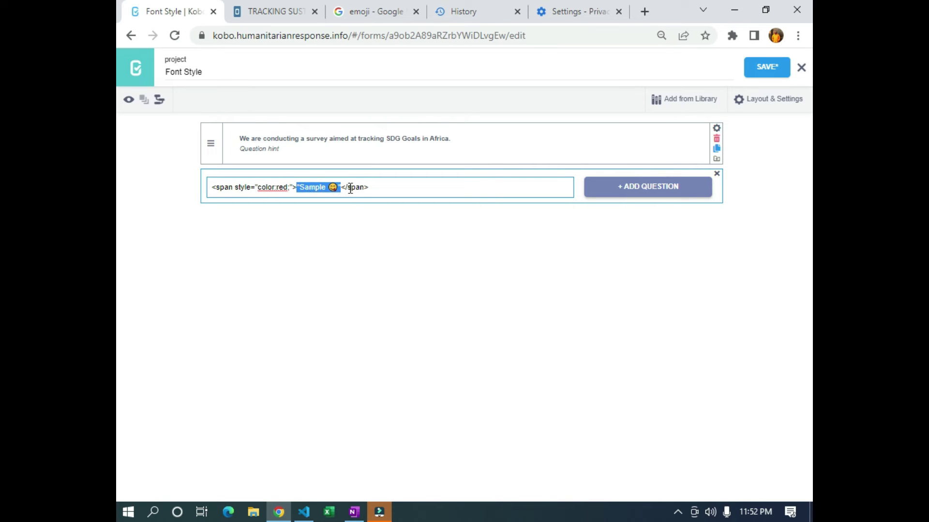
left_click_drag(333, 187, 366, 188)
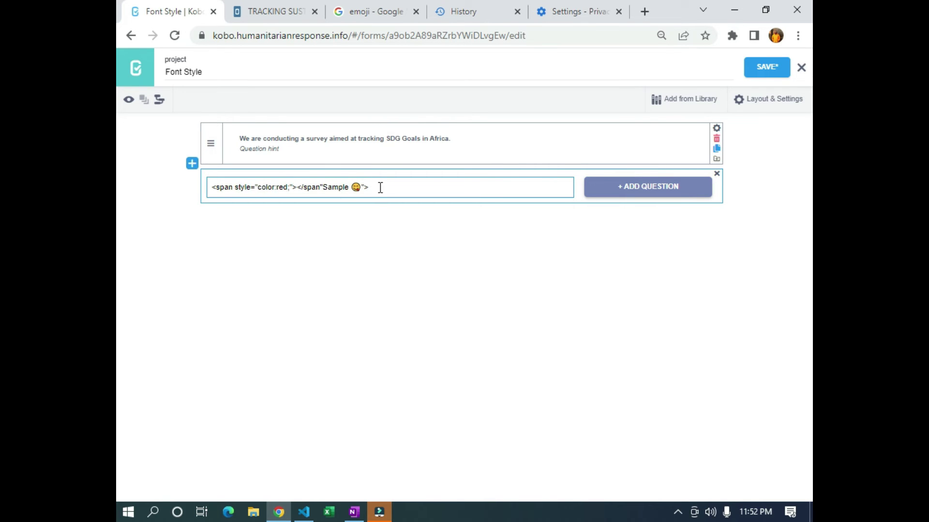
key("ctrl+z")
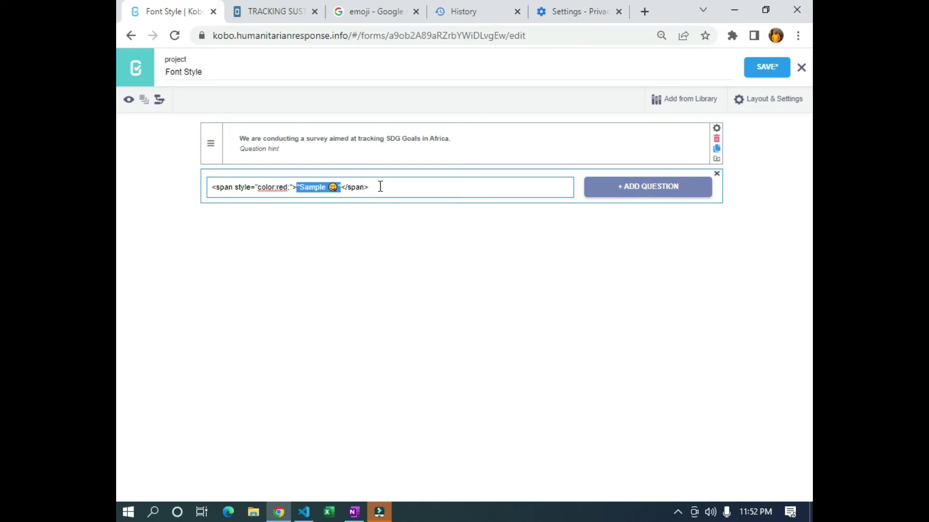
Add the red span text as a Note question, and save and preview the form.
left_click(637, 189)
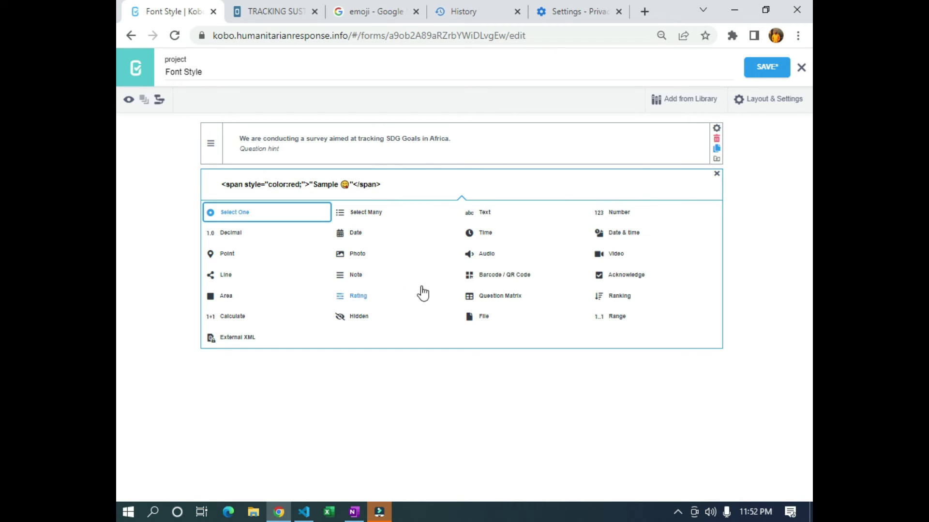
left_click(367, 275)
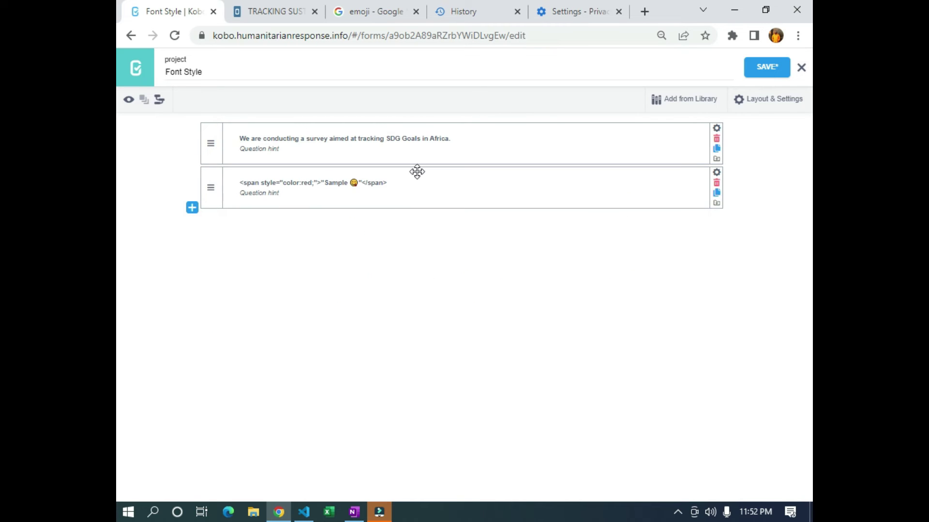
left_click(774, 66)
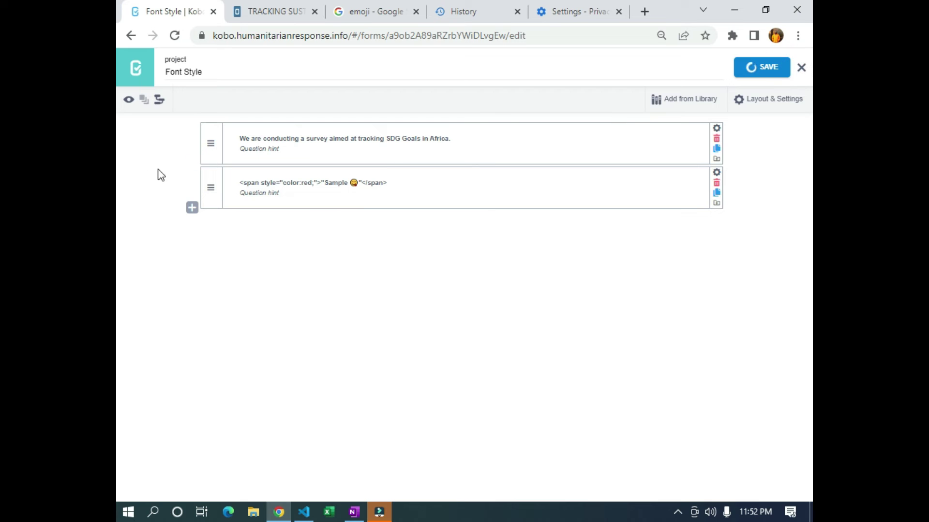
left_click(127, 100)
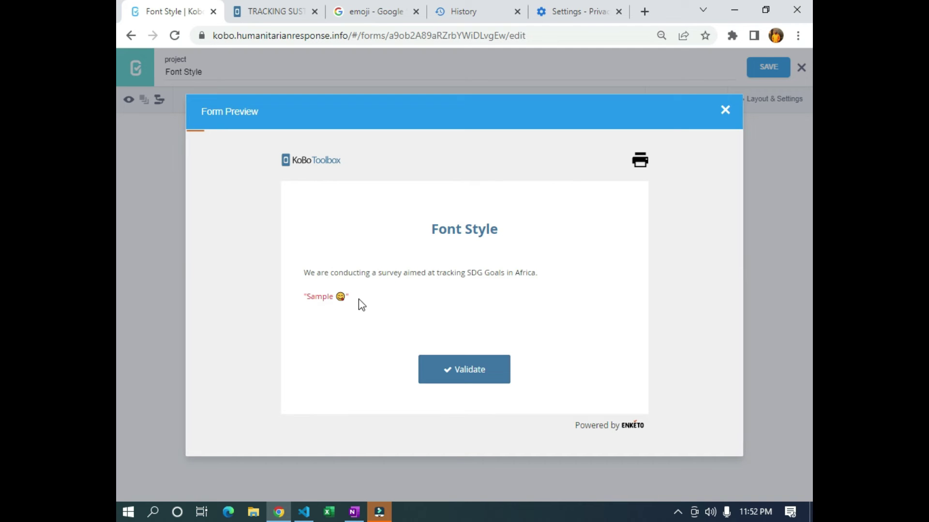
left_click(725, 110)
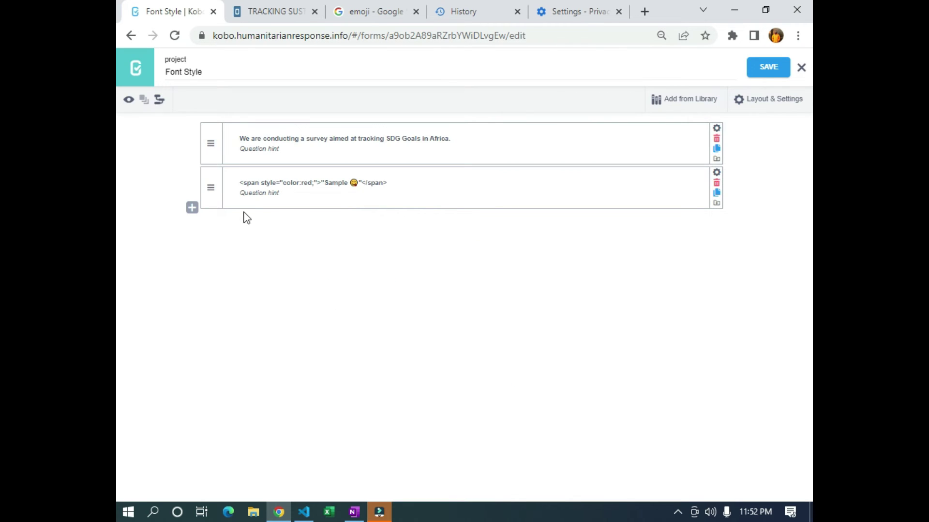
Change the span colour of the Sample note to blue and remove the quotation marks around its displayed text.
left_click(314, 185)
key("BackSpace")
key("BackSpace")
key("BackSpace")
type("blue")
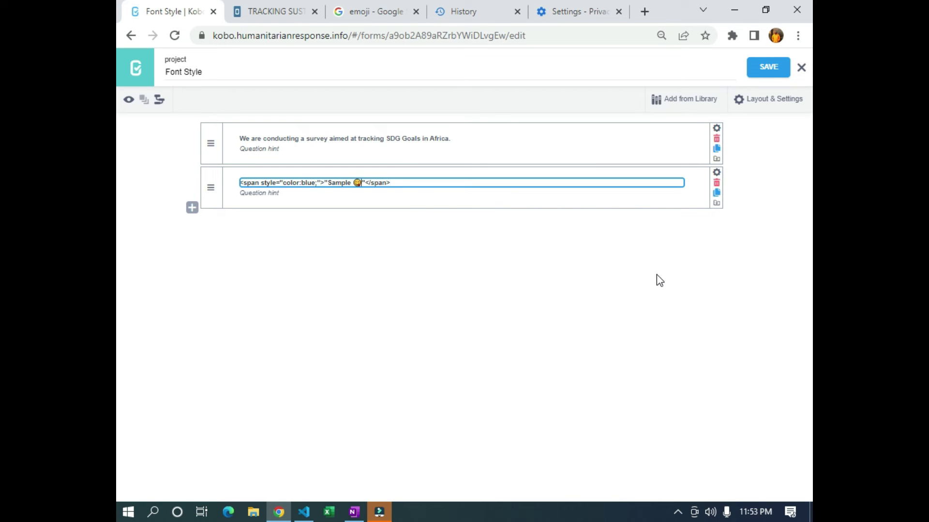
key("BackSpace")
key("BackSpace")
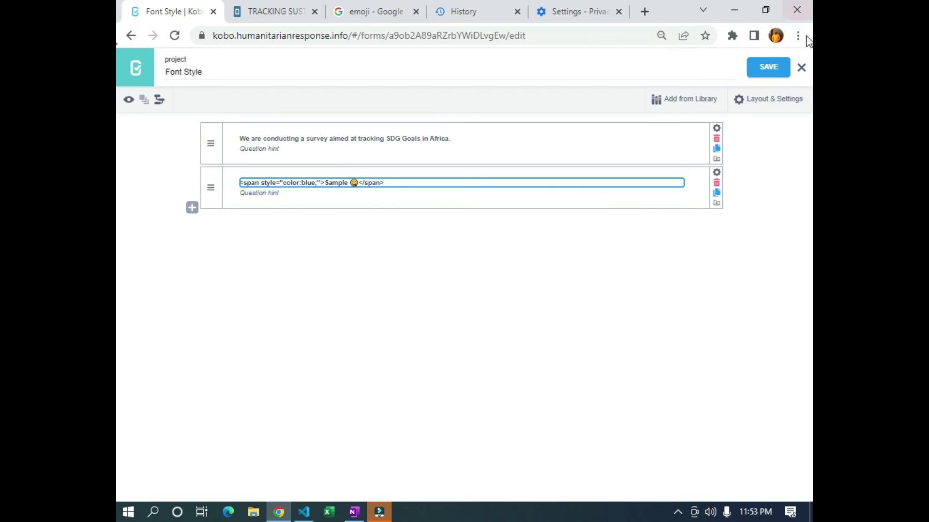
Save the form and preview the Sample note's blue text.
left_click(780, 71)
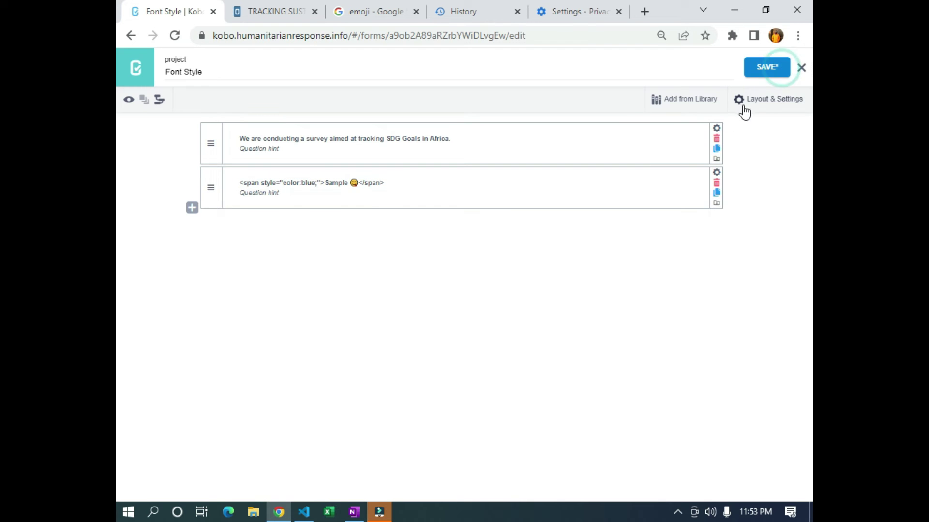
left_click(129, 99)
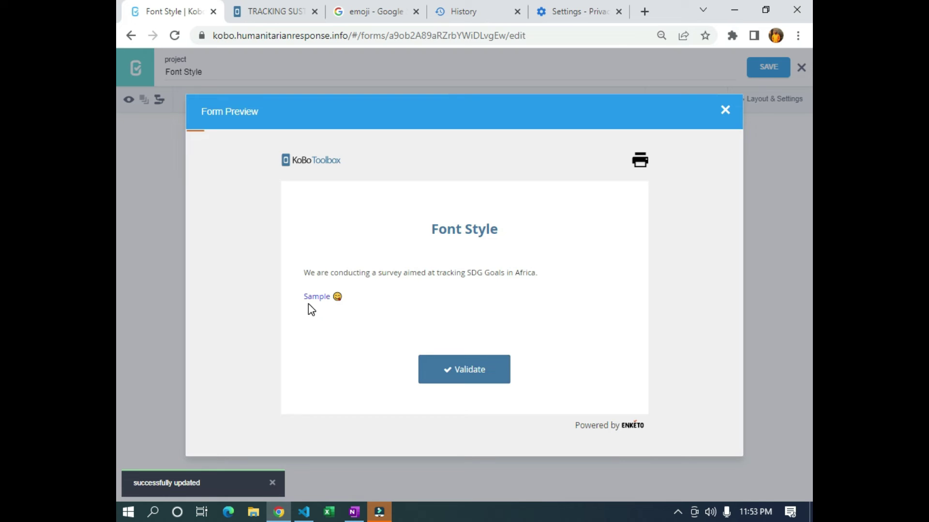
left_click(725, 111)
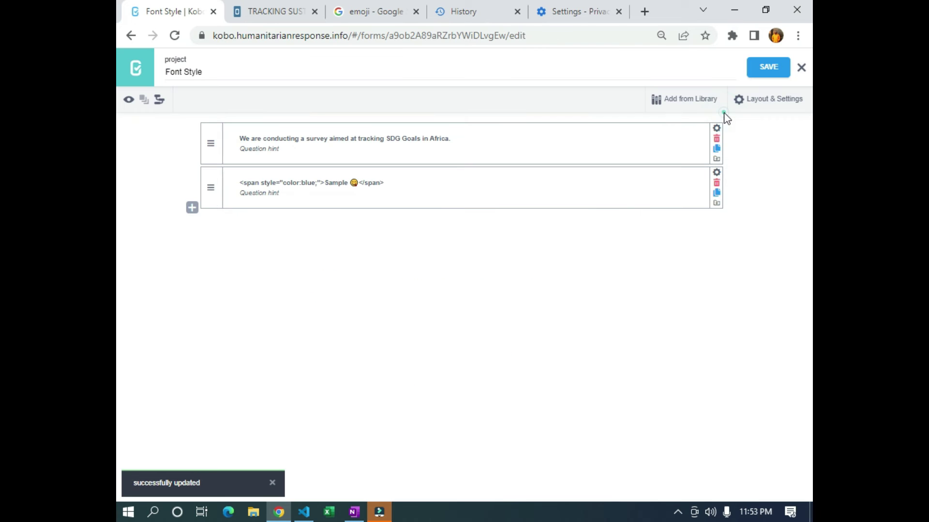
Add font-style:italic after color:blue; in the Sample note's span style.
left_click(316, 182)
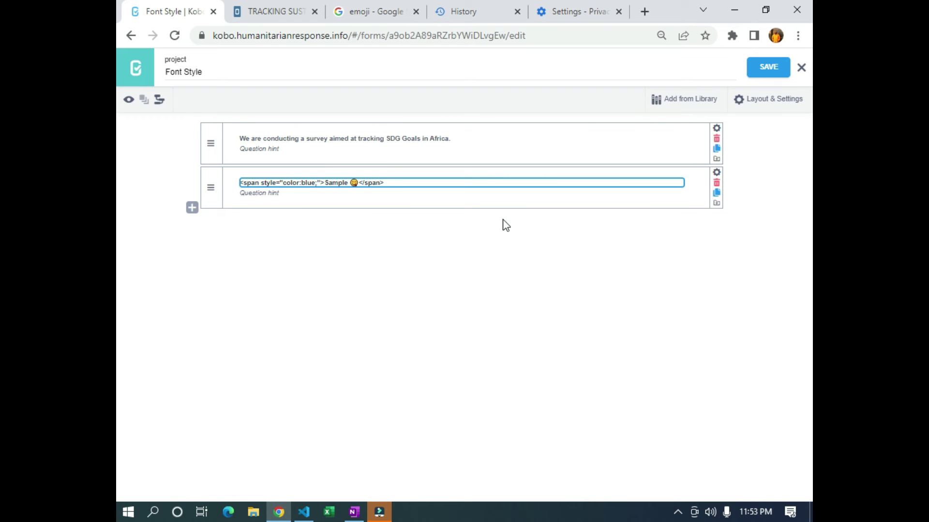
type("font-s")
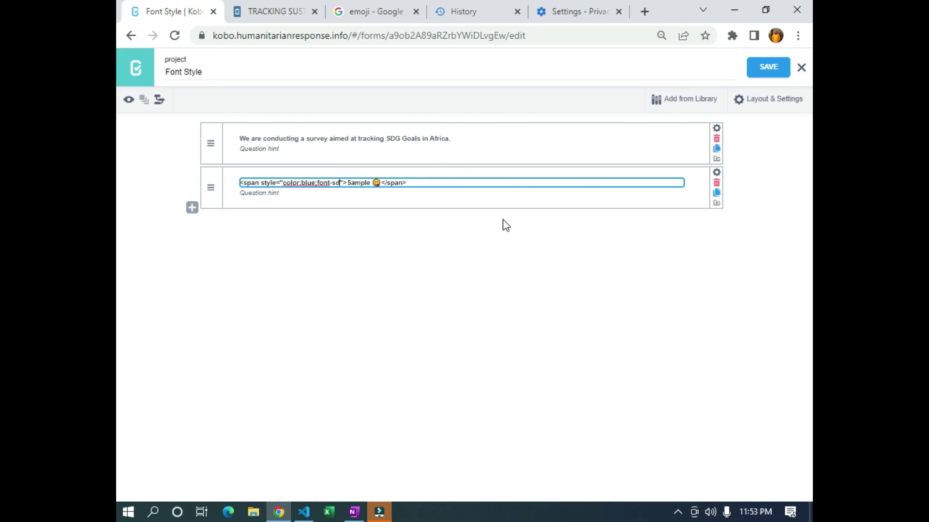
type("tyle")
type(":")
type("ita")
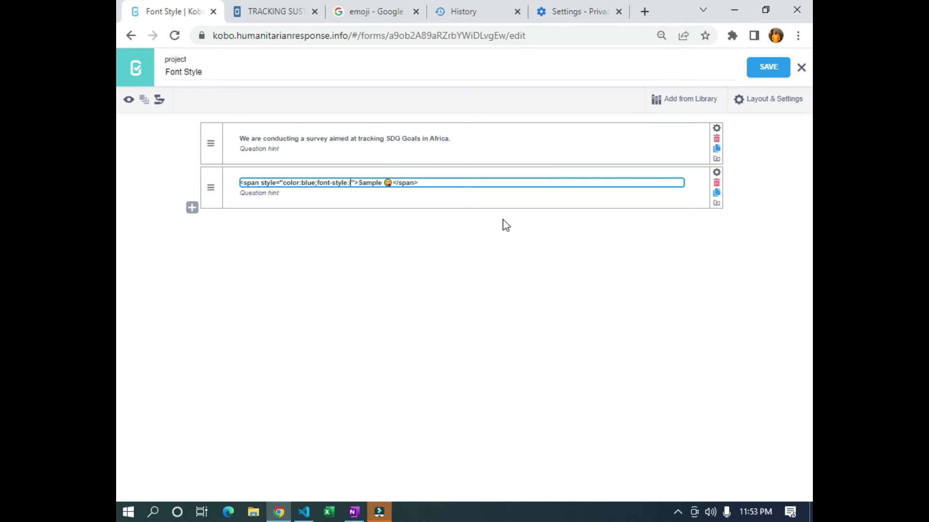
type("lic")
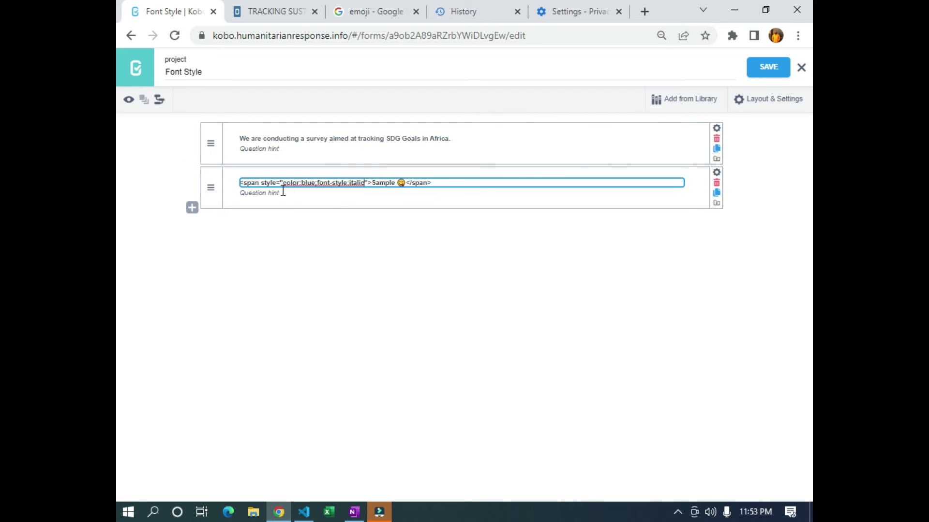
Save the form and preview the Sample note with its italic style.
left_click(764, 73)
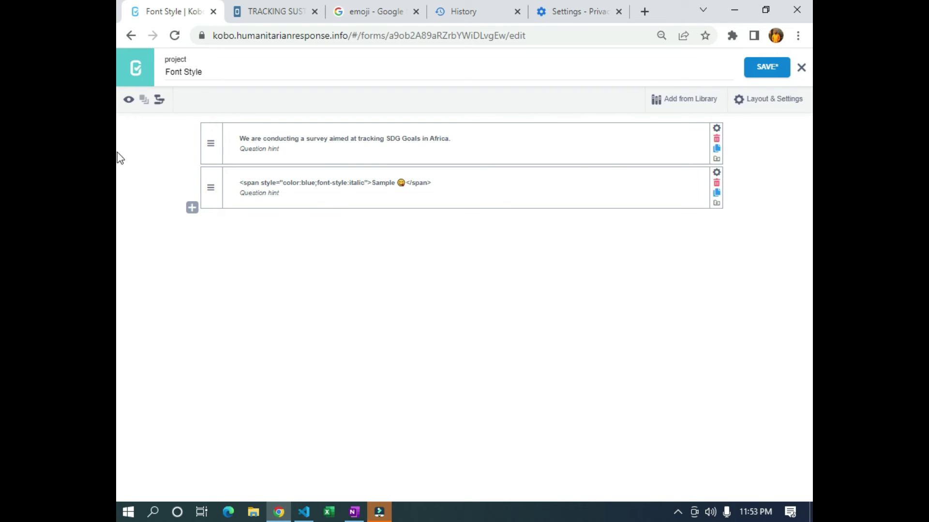
left_click(127, 100)
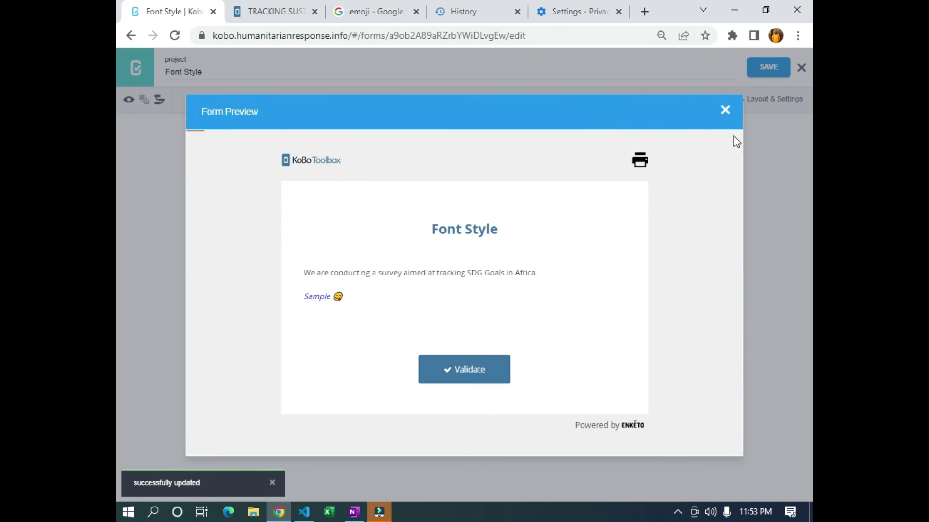
left_click(725, 111)
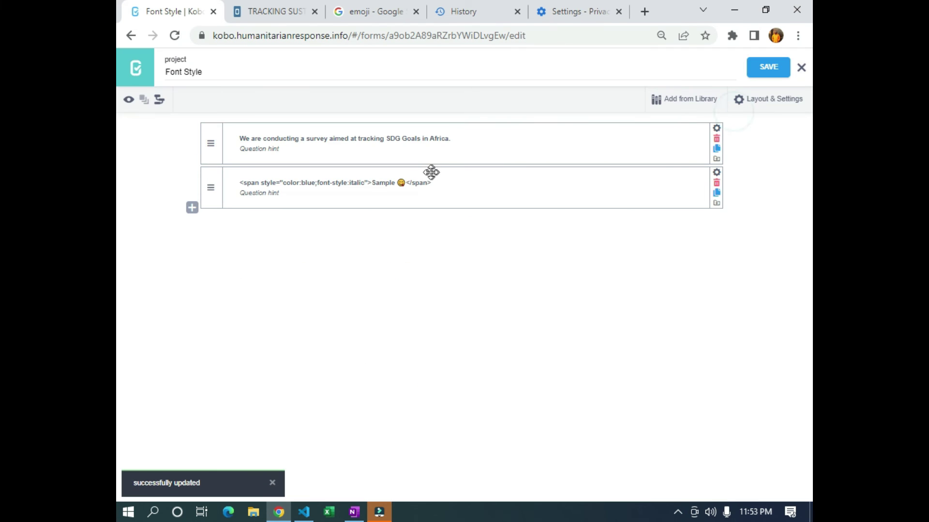
Append a semicolon and the property "font-family:" after font-style:italic in the Sample note's span style.
left_click(363, 184)
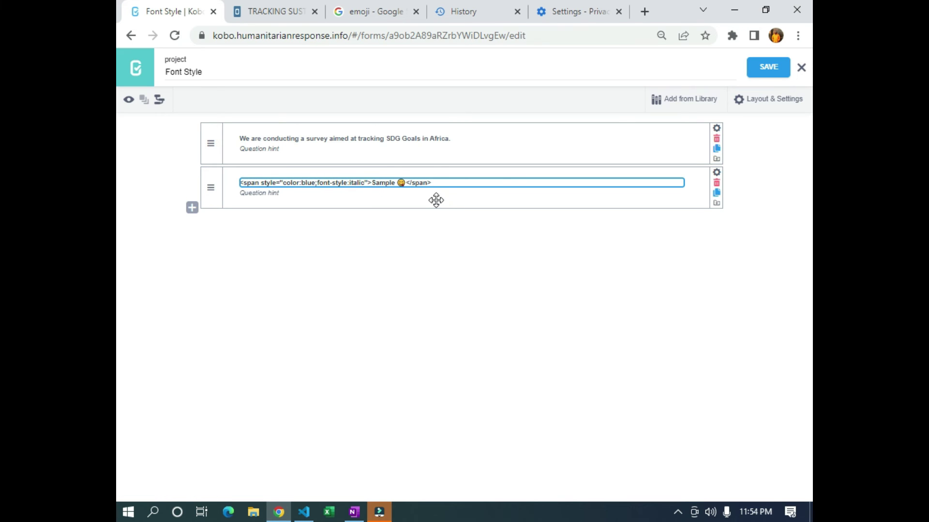
key("shift+Home")
key("Right")
type("; ")
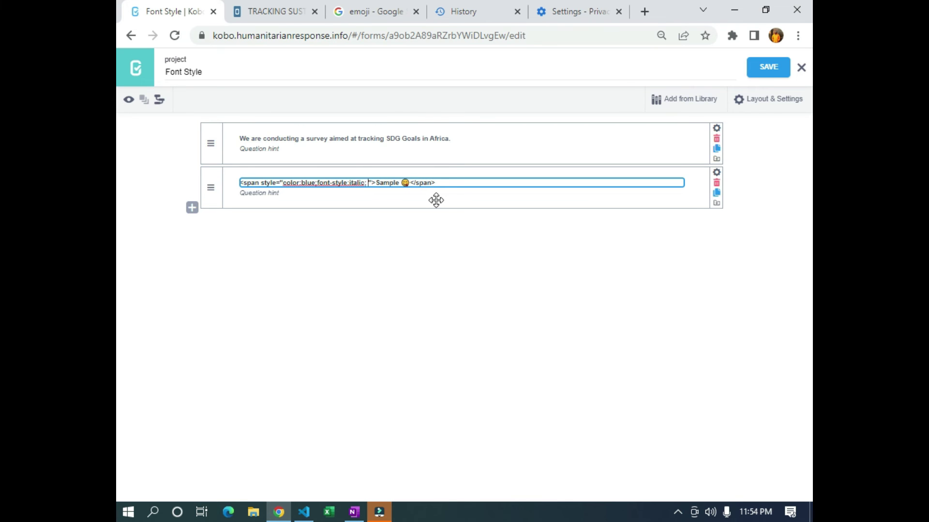
type("font-family")
key("BackSpace")
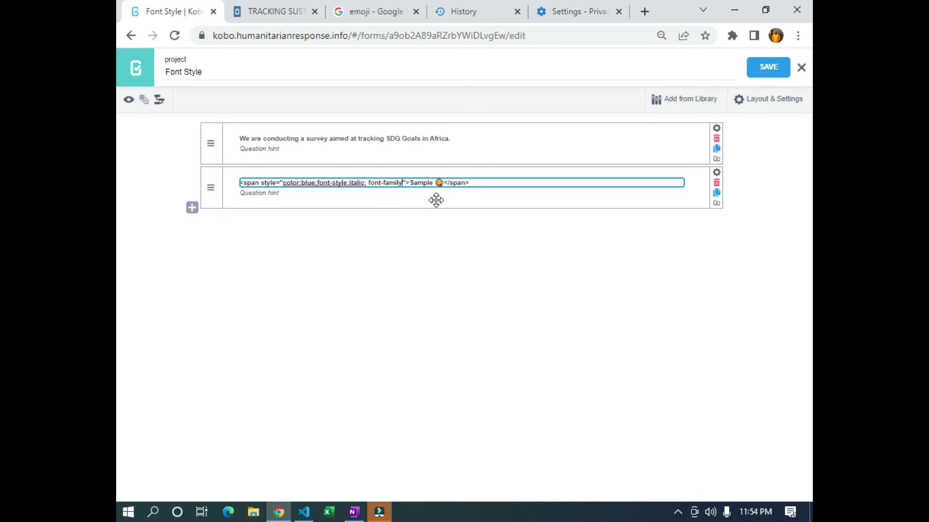
type(":")
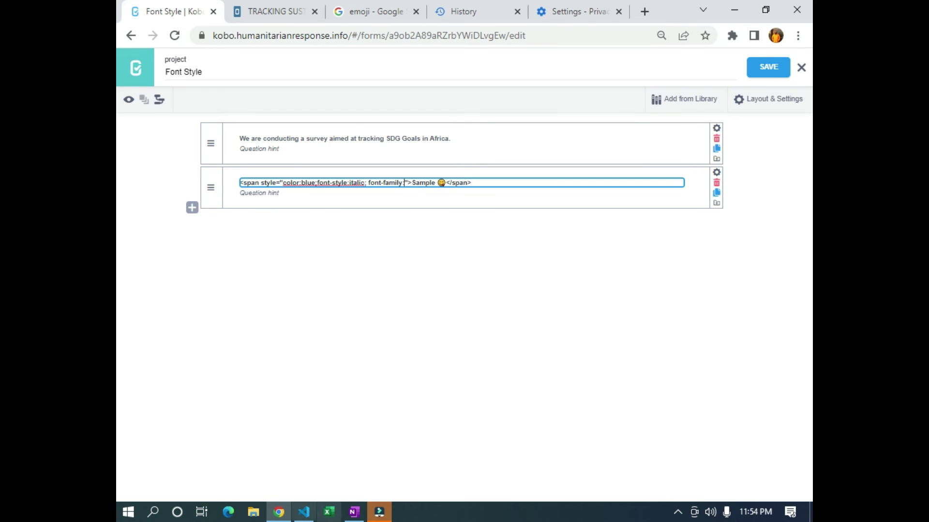
Switch to Excel and, in a new blank workbook, set cell A1's font to Bell MT and copy the font name.
left_click(329, 512)
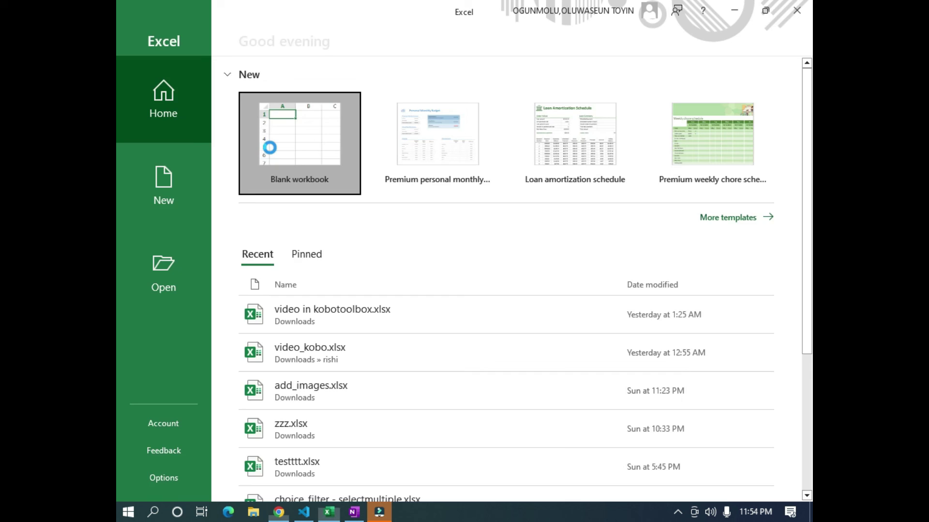
left_click(270, 147)
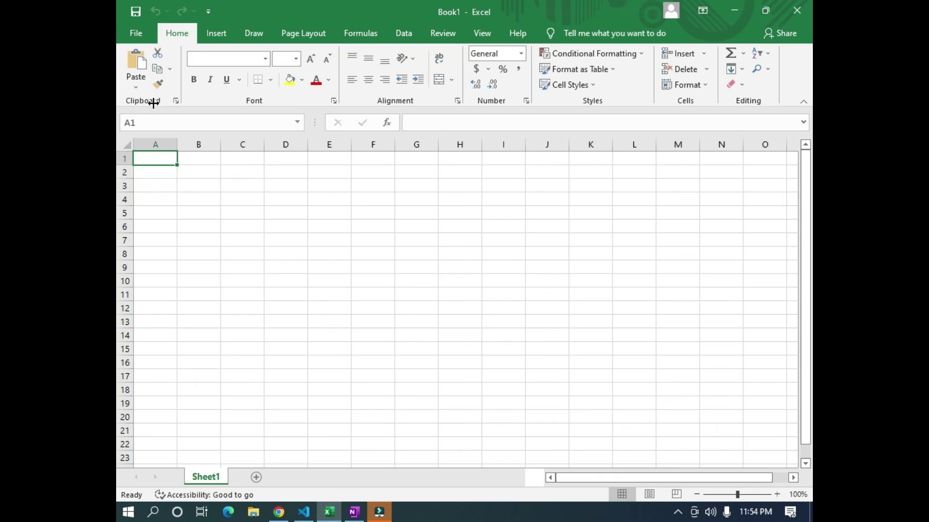
left_click(217, 57)
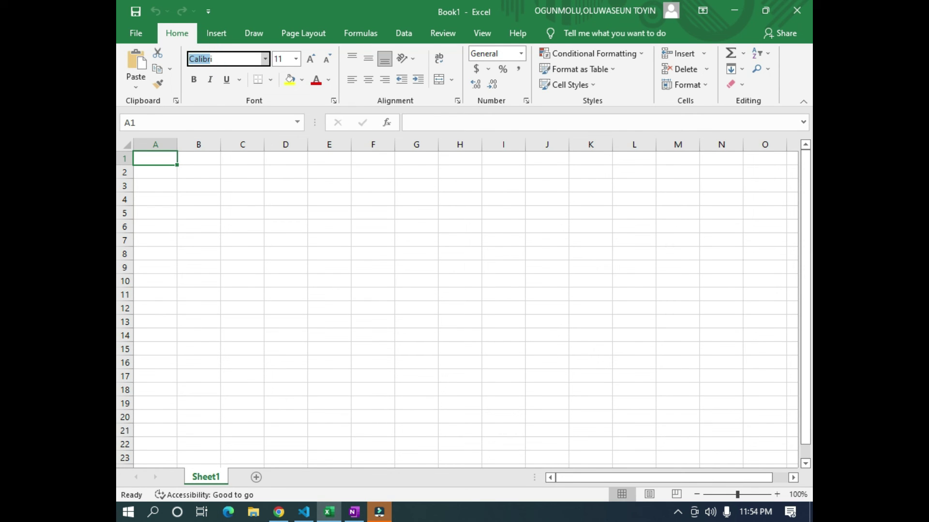
type("bewi")
key("Return")
left_click(223, 60)
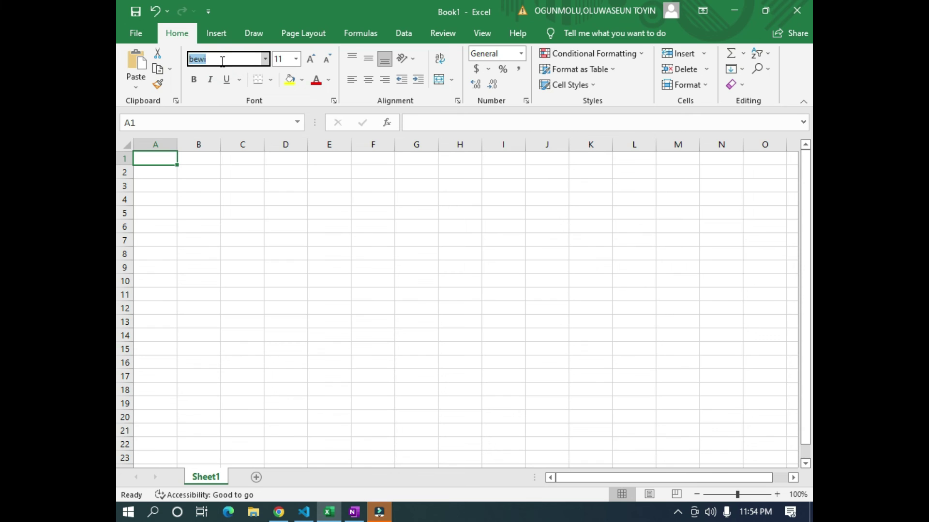
type("be")
key("Return")
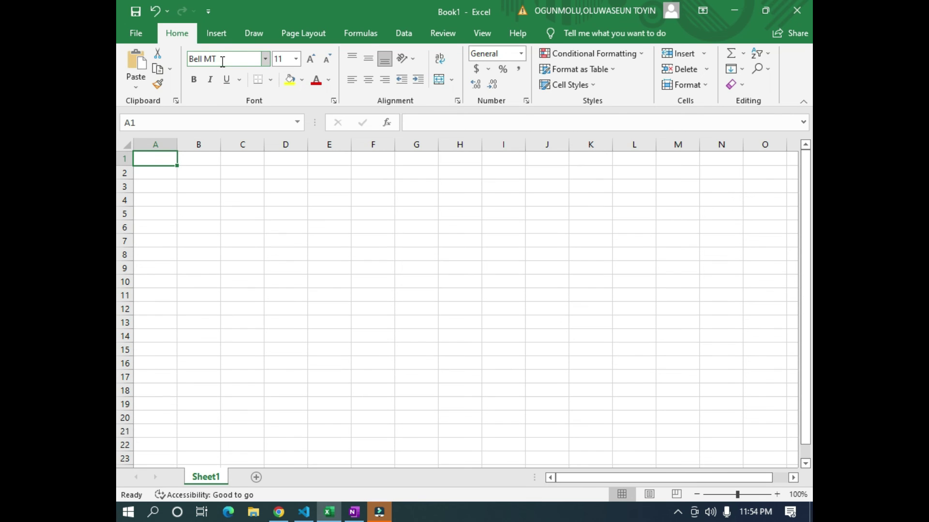
left_click(220, 60)
key("ctrl+c")
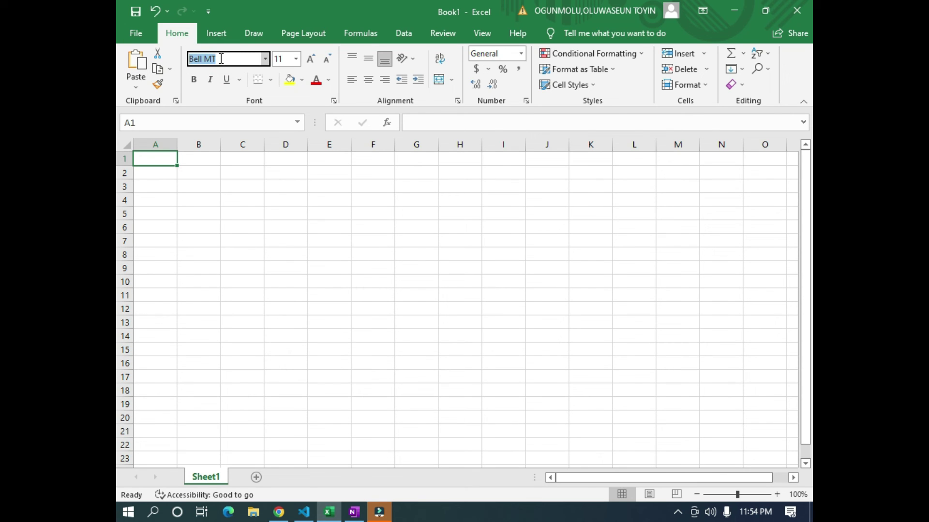
Switch back to the KoboToolbox form and paste Bell MT as the font-family value in the Sample note's span style.
key("alt+Tab")
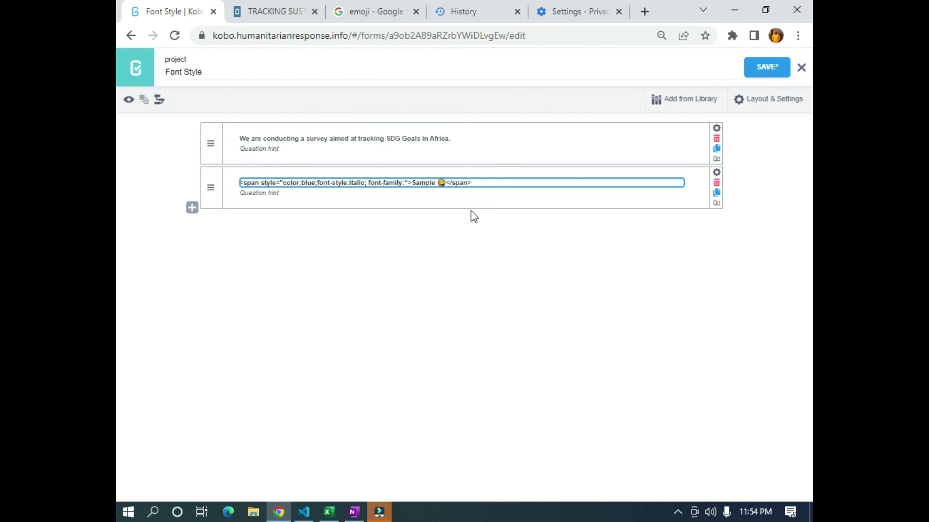
key("ctrl+v")
left_click(466, 239)
Save the form and preview the Sample note in the Bell MT font.
left_click(762, 73)
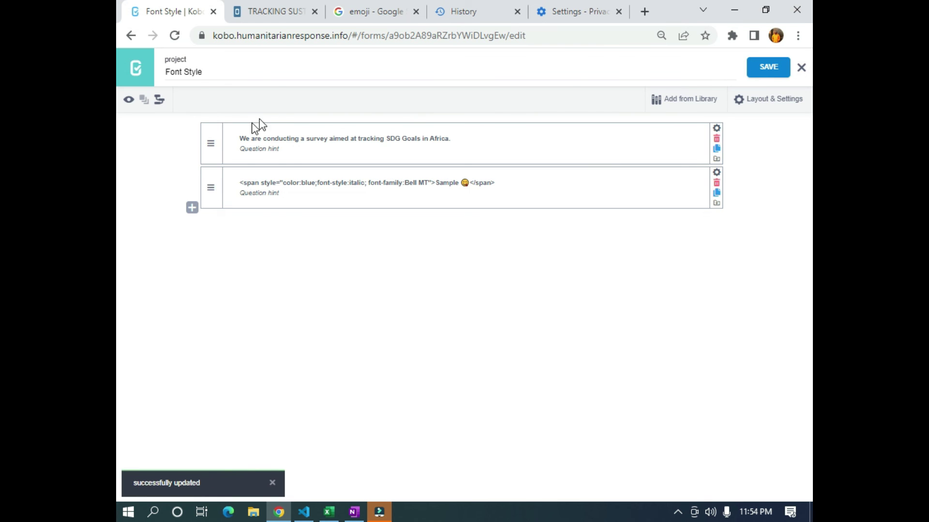
left_click(130, 100)
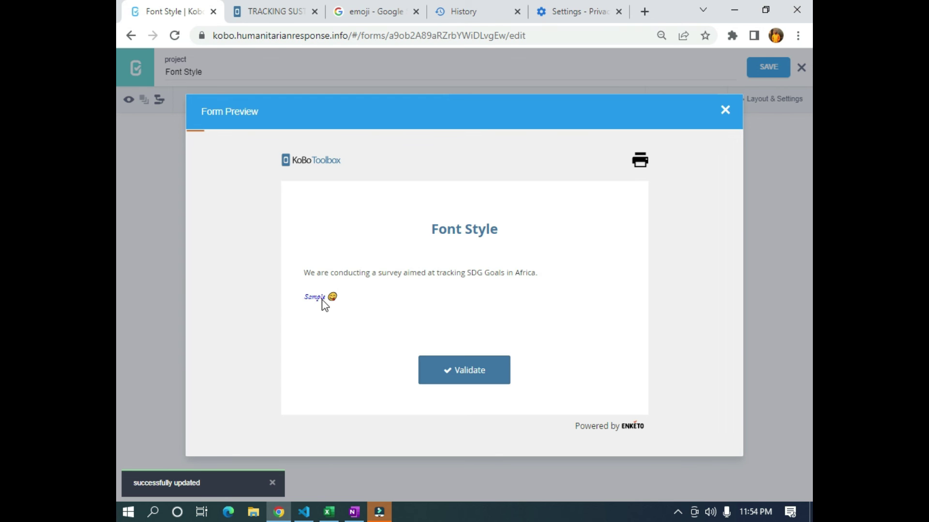
Switch to Excel, choose Corbel from the available fonts for cell A1, and select the font name.
key("alt+Tab")
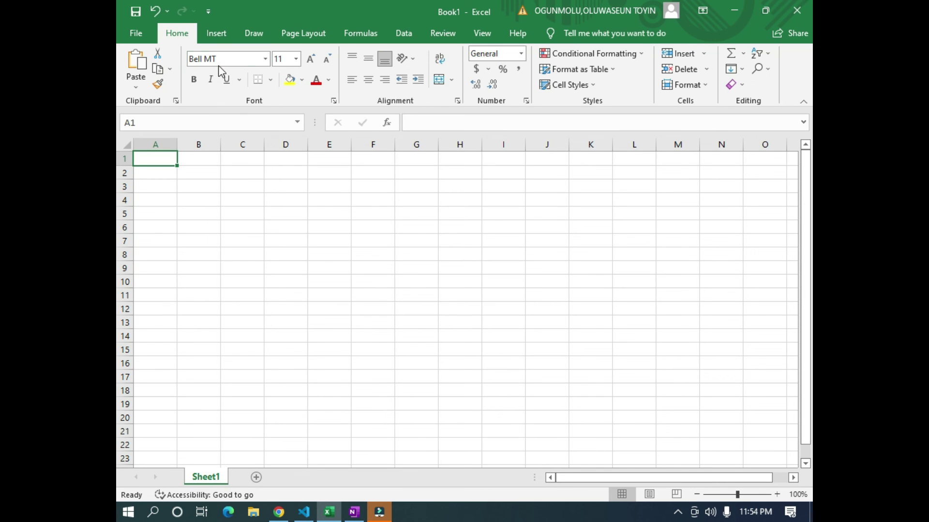
left_click(265, 59)
left_click(265, 60)
left_click(265, 60)
left_click(265, 60)
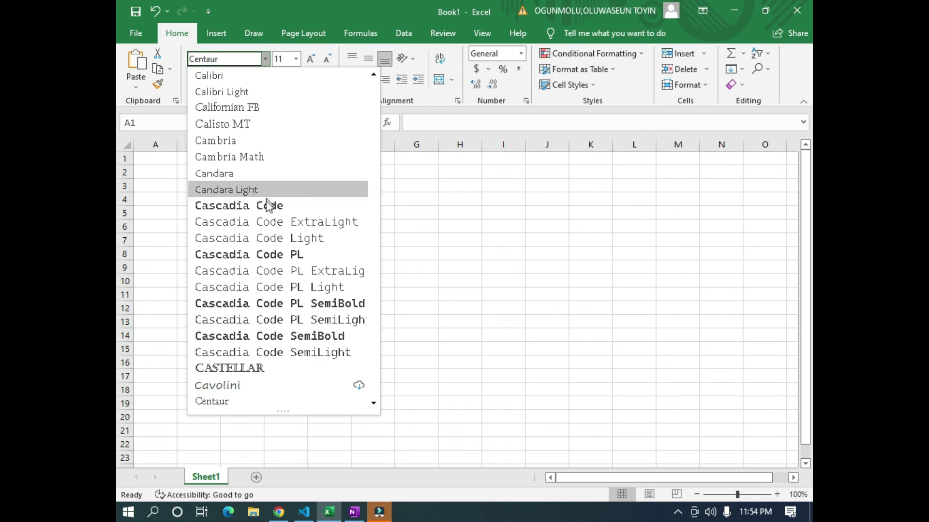
scroll(269, 320, "down", 4)
scroll(260, 270, "down", 4)
scroll(260, 274, "down", 1)
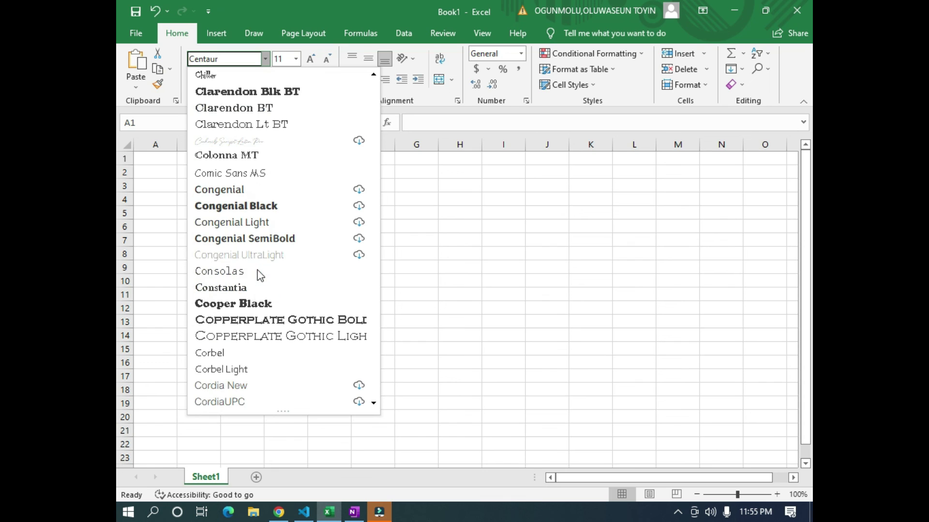
scroll(265, 290, "down", 6)
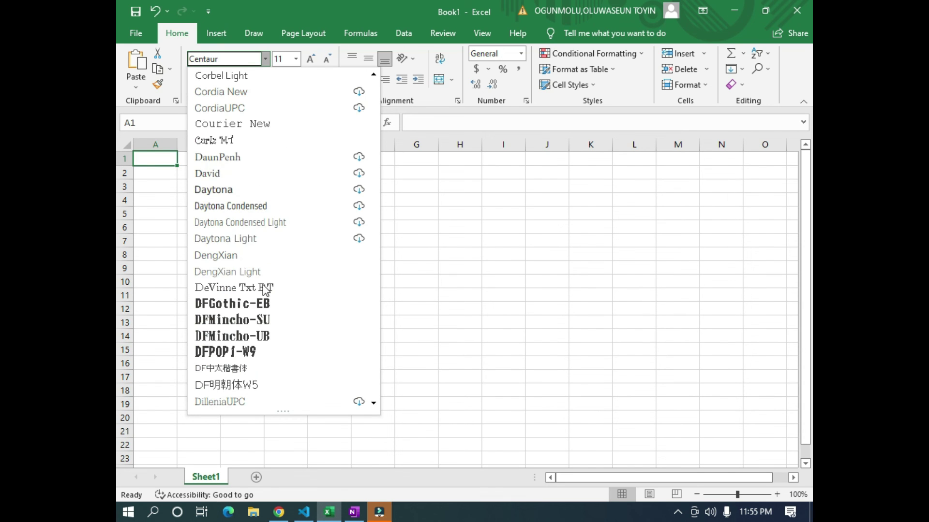
scroll(250, 157, "up", 1)
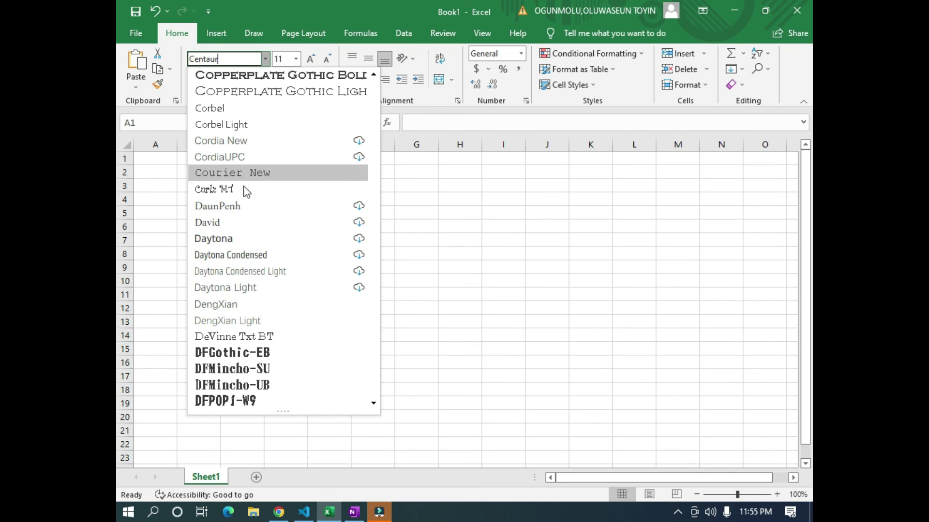
left_click(250, 108)
left_click(219, 58)
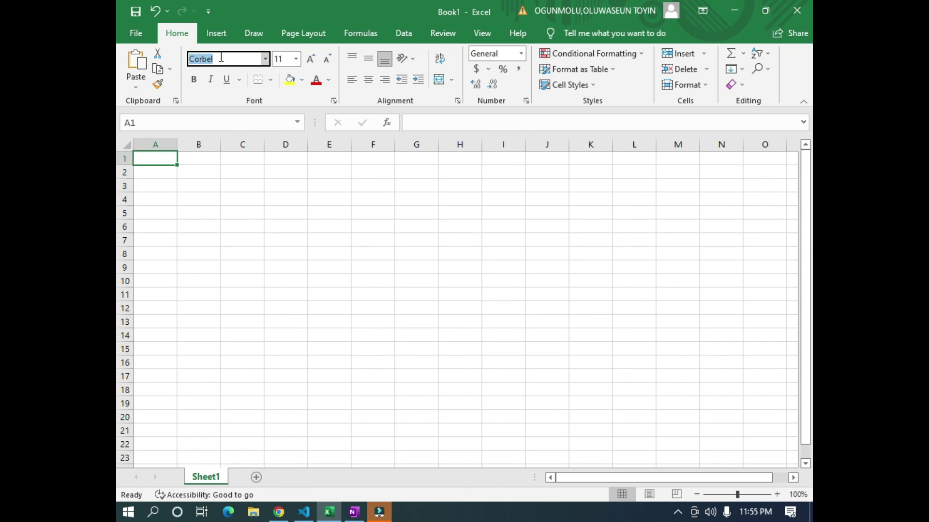
Return to the KoboToolbox form, close the preview and replace Bell MT with Corbel in the Sample note's font-family.
key("alt+Tab")
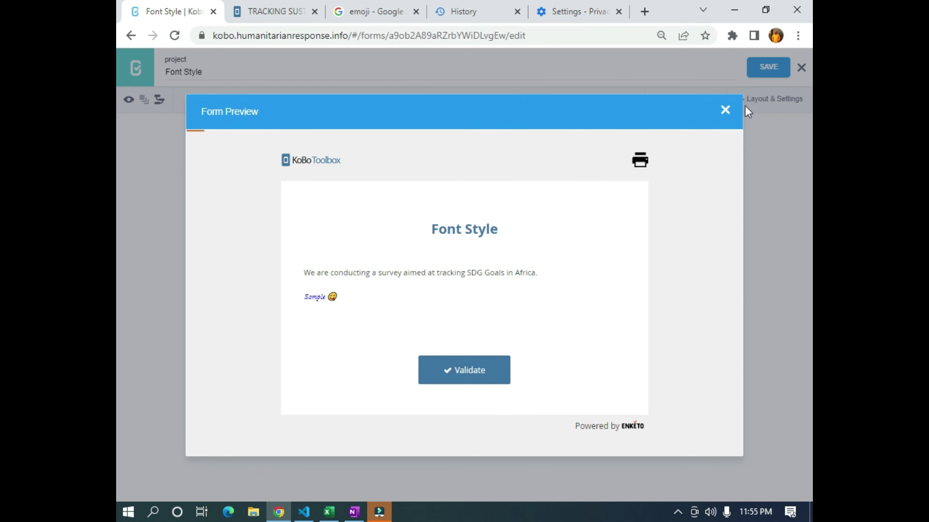
left_click(726, 110)
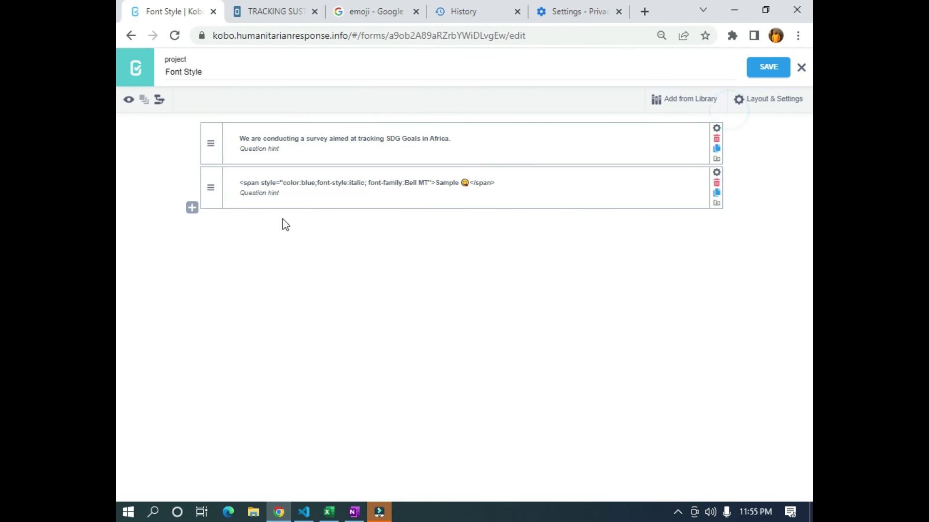
left_click(406, 184)
left_click_drag(405, 183, 428, 186)
type("Corbel")
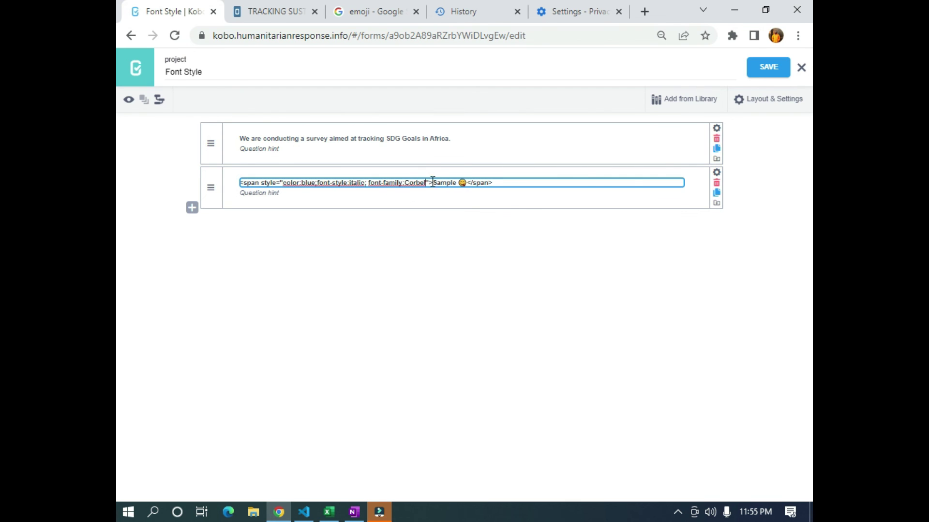
Save the form, then preview the Sample note in the Corbel font and close the preview.
left_click(775, 70)
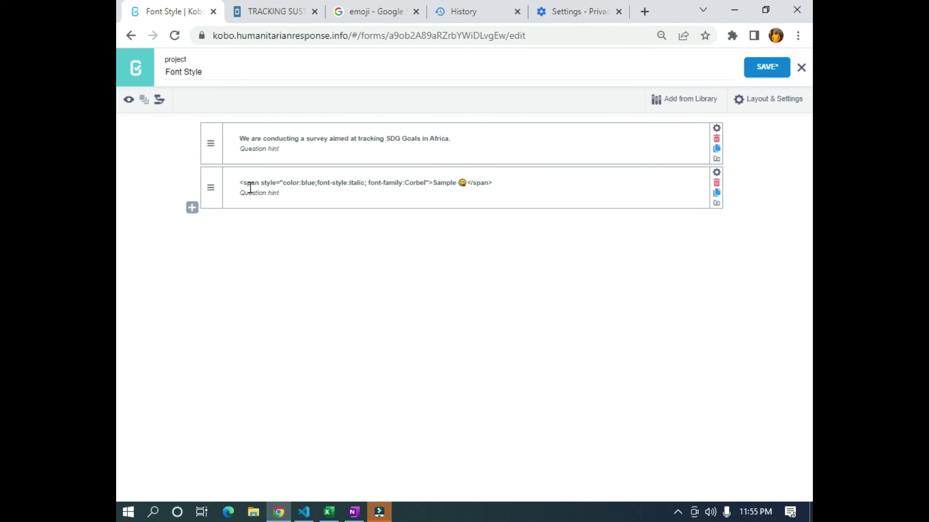
left_click(125, 104)
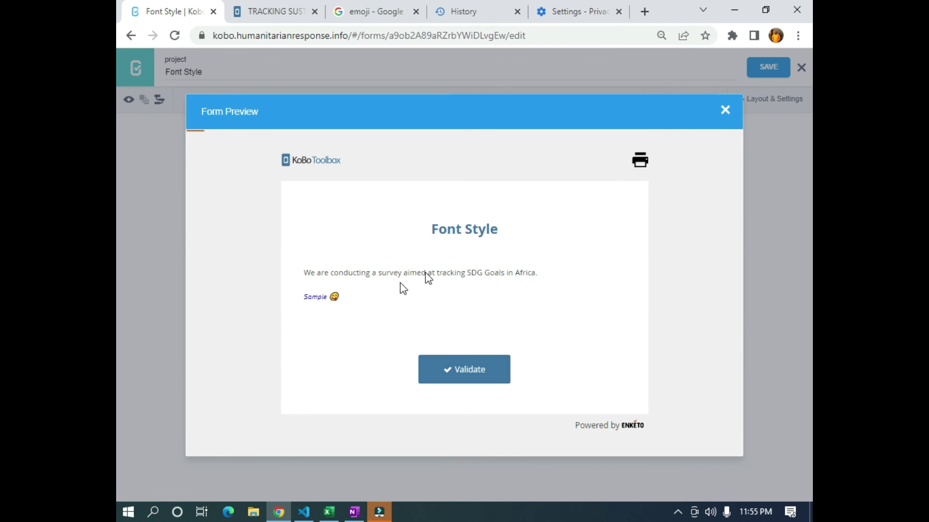
left_click(723, 111)
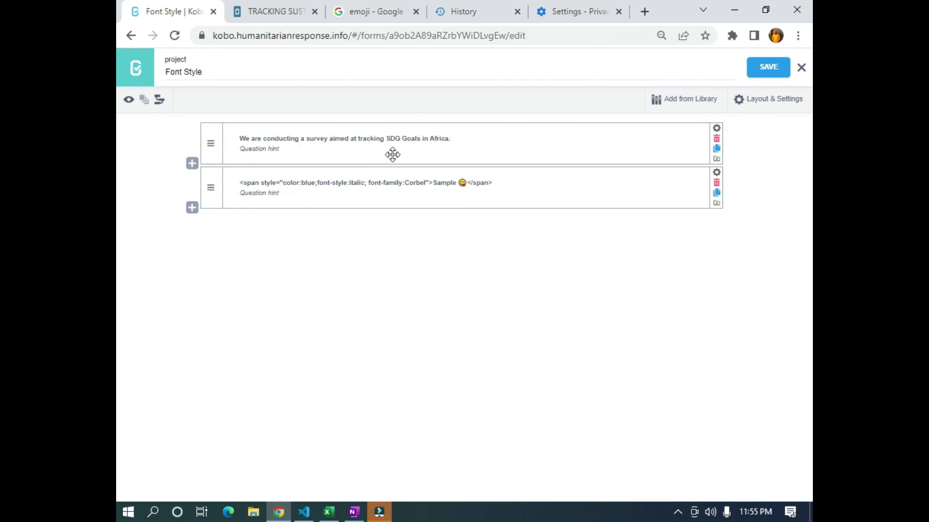
Cut the SDG Goals survey sentence from the first note and paste it over "Sample" and its emoji in the second note's span.
left_click(454, 140)
key("ctrl+c")
key("BackSpace")
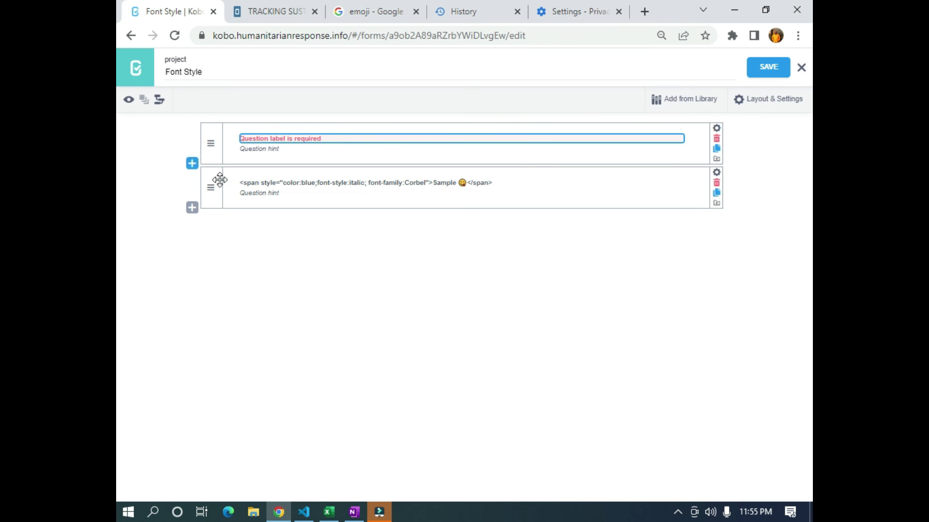
left_click(468, 184)
left_click_drag(466, 183, 438, 181)
key("ctrl+v")
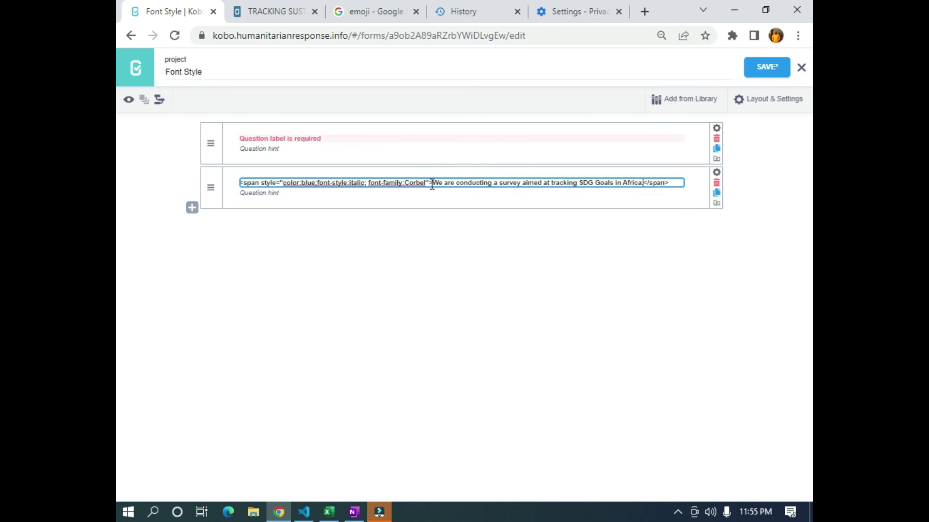
Delete the emptied first question and save the form.
left_click(715, 144)
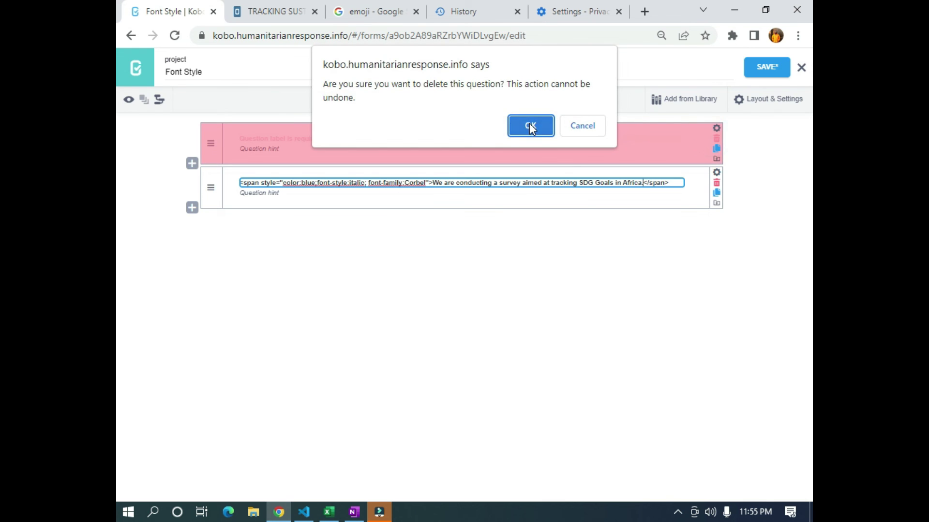
left_click(530, 124)
left_click(762, 71)
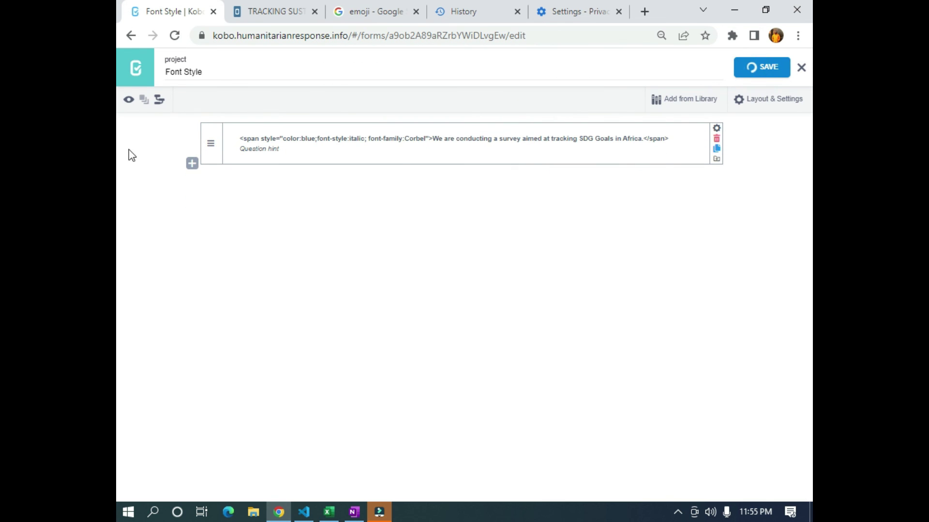
Preview the form with the styled survey sentence, validate it and close the preview.
left_click(129, 100)
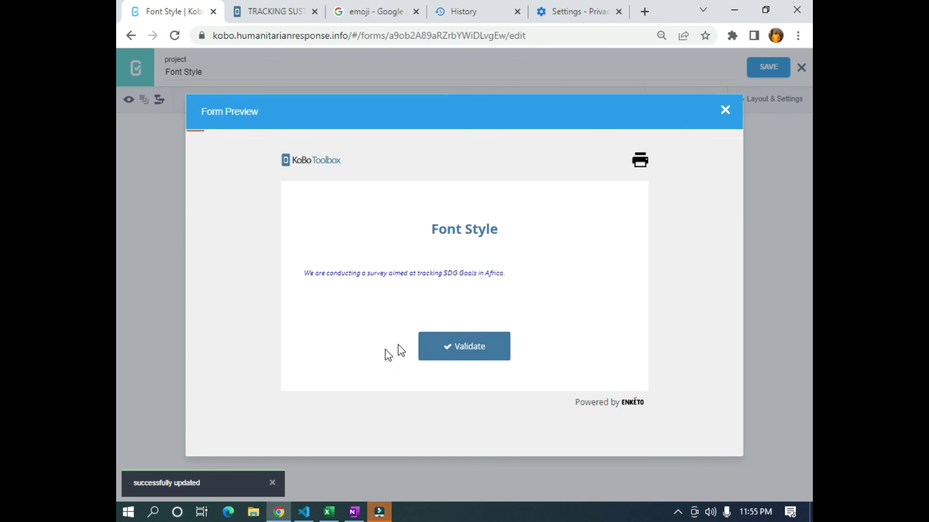
left_click(471, 338)
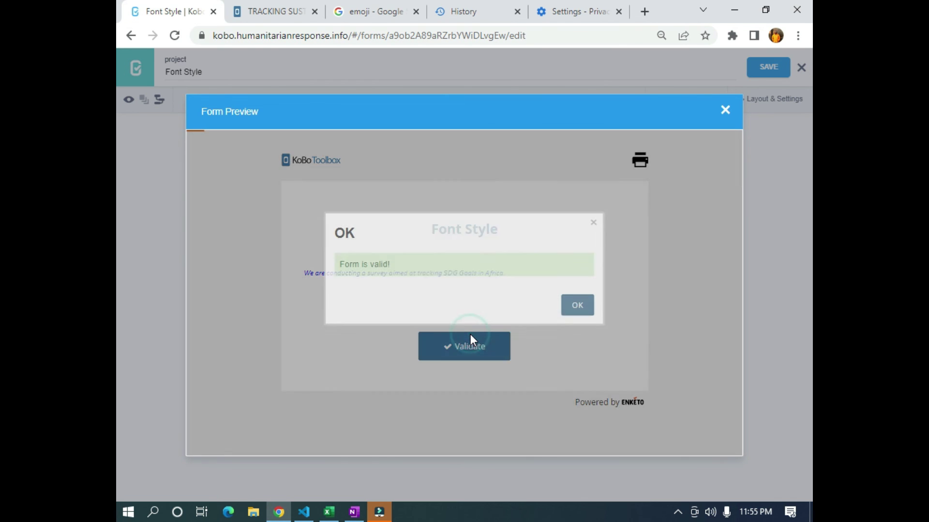
left_click(577, 305)
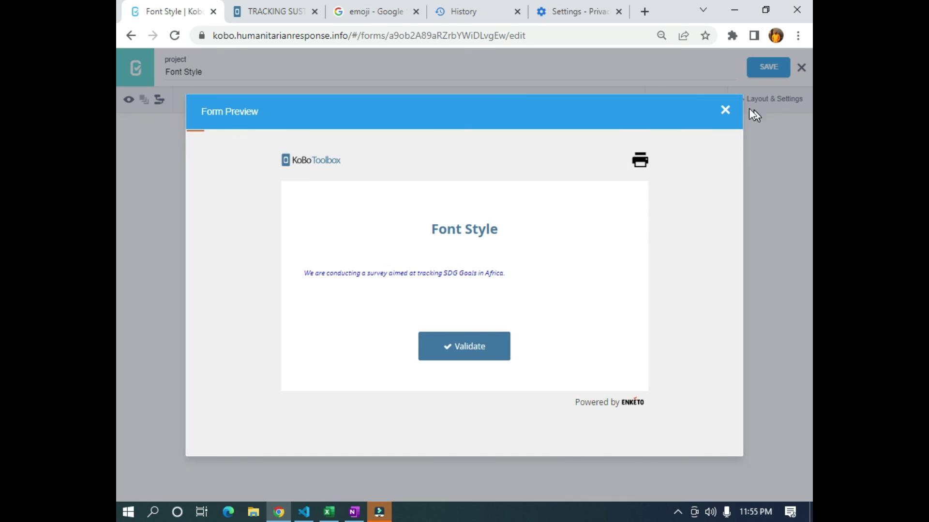
left_click(724, 112)
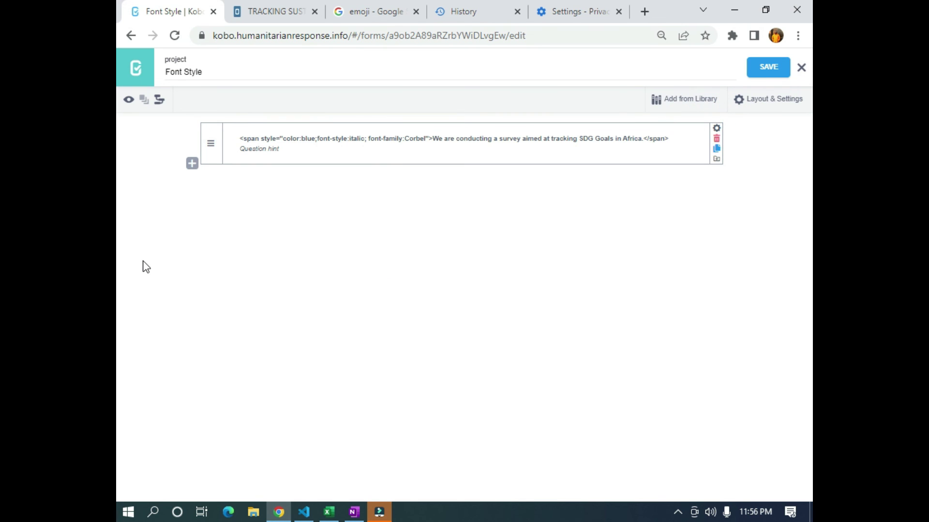